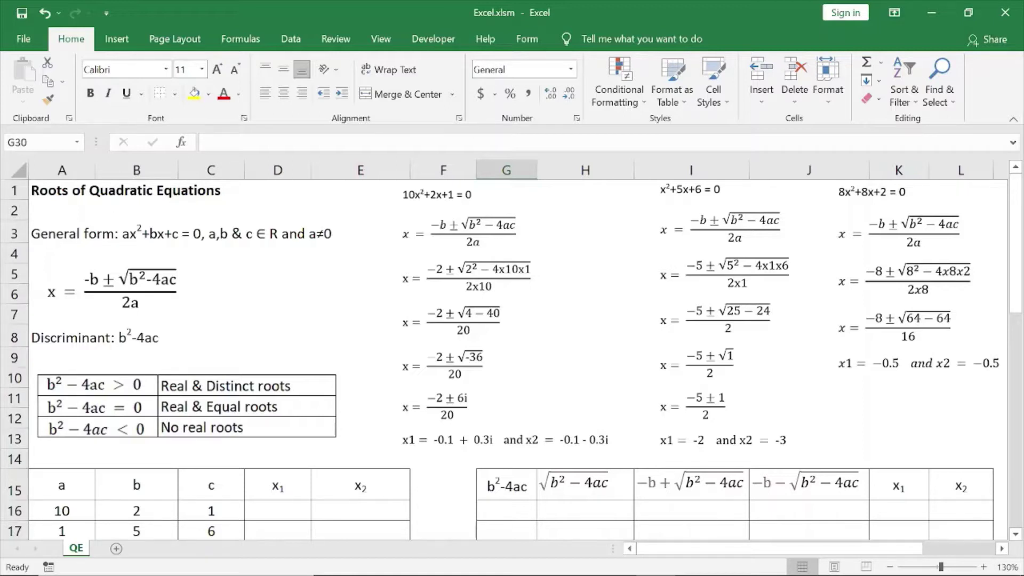
scroll(512, 352, down, 1)
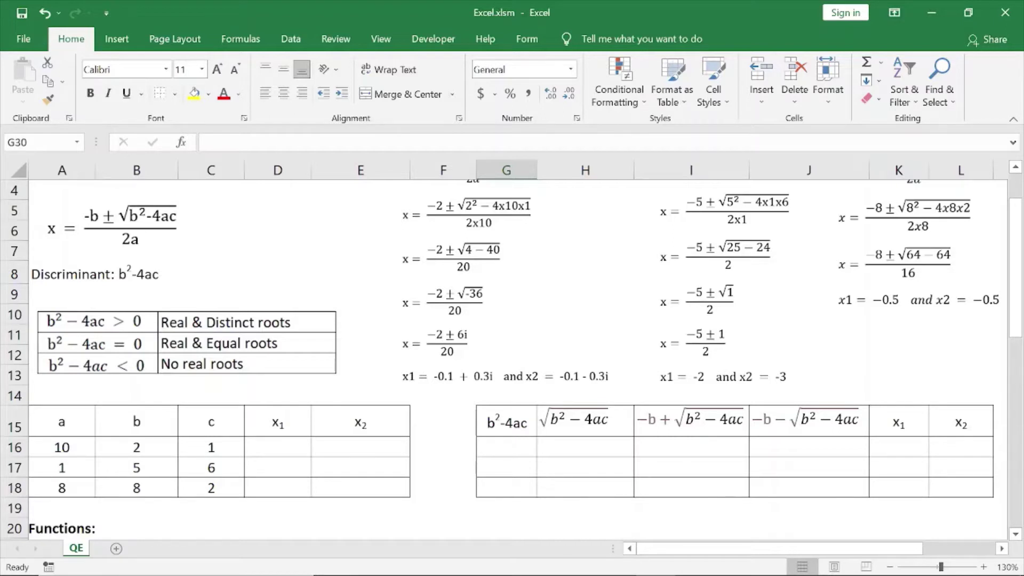
click(278, 422)
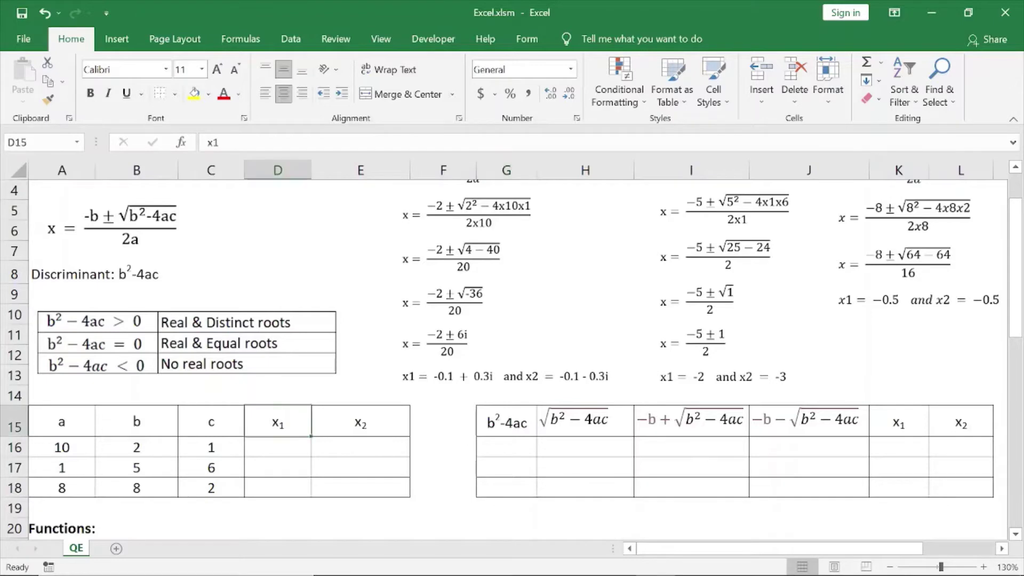
click(360, 422)
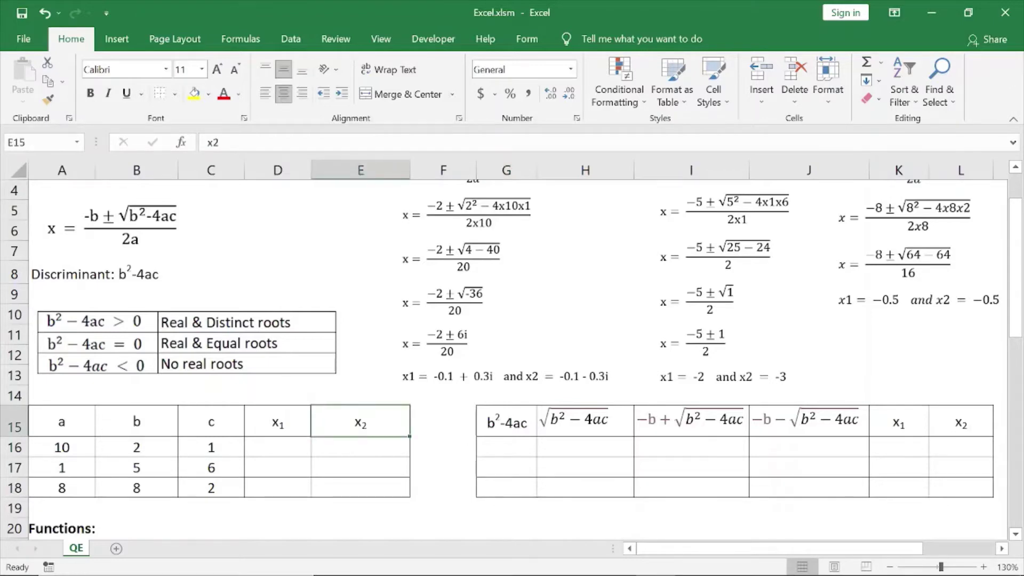
scroll(512, 357, up, 1)
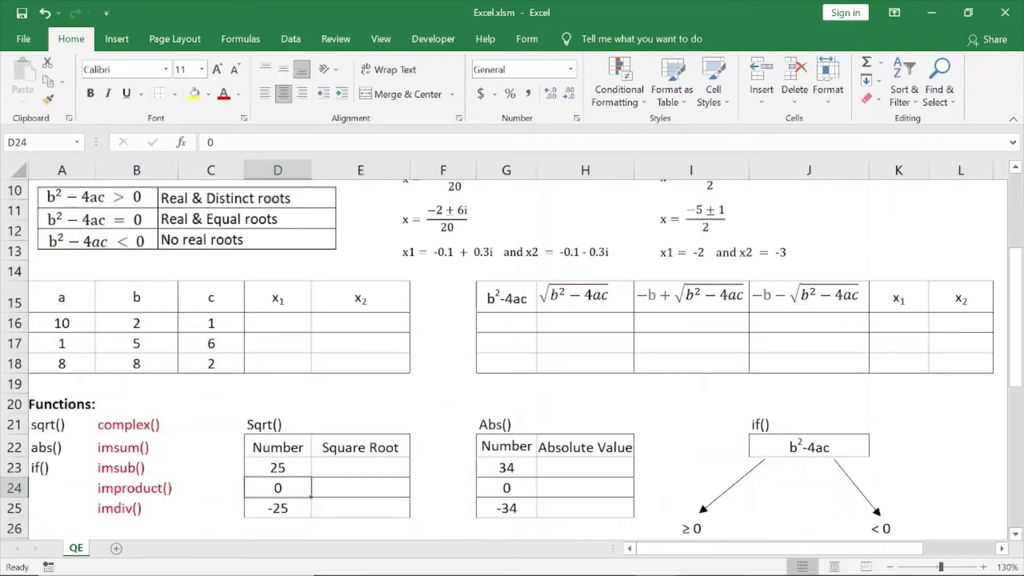
- Calculate the square root of the first number in the Sqrt() table by entering =SQRT(D23) in cell E23
drag(278, 467, 278, 508)
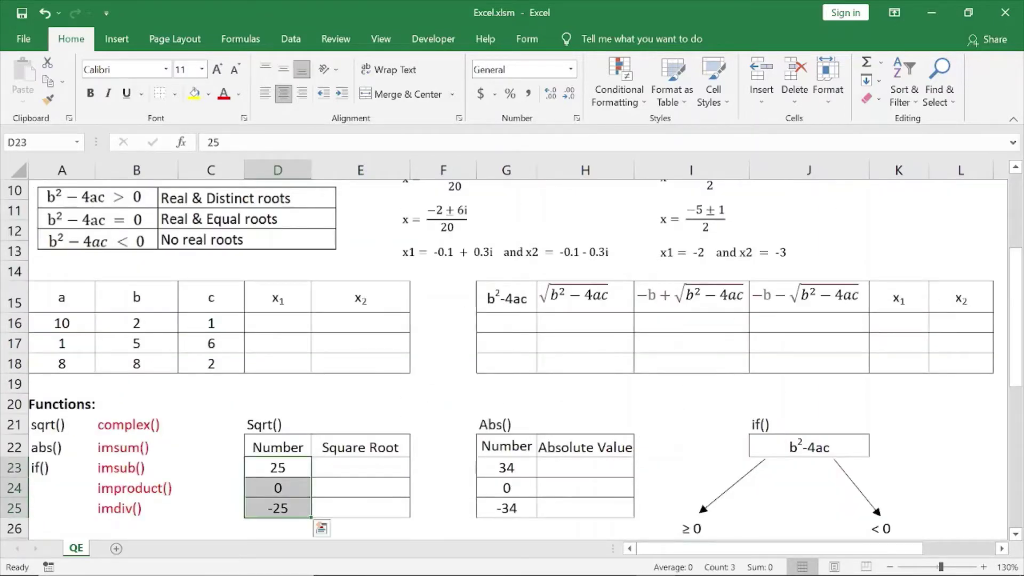
click(278, 508)
click(361, 468)
text(=)
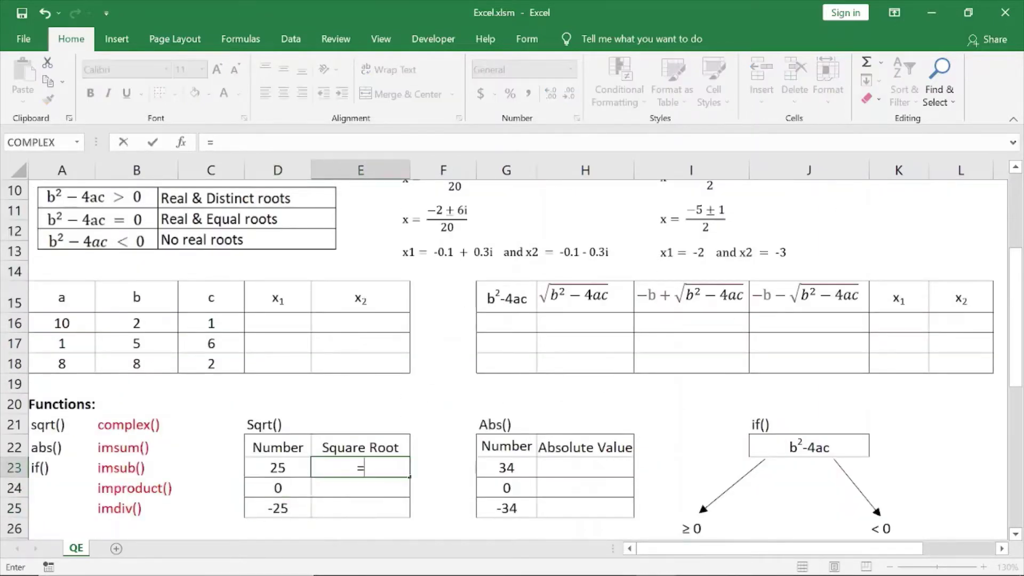
text(sqrt)
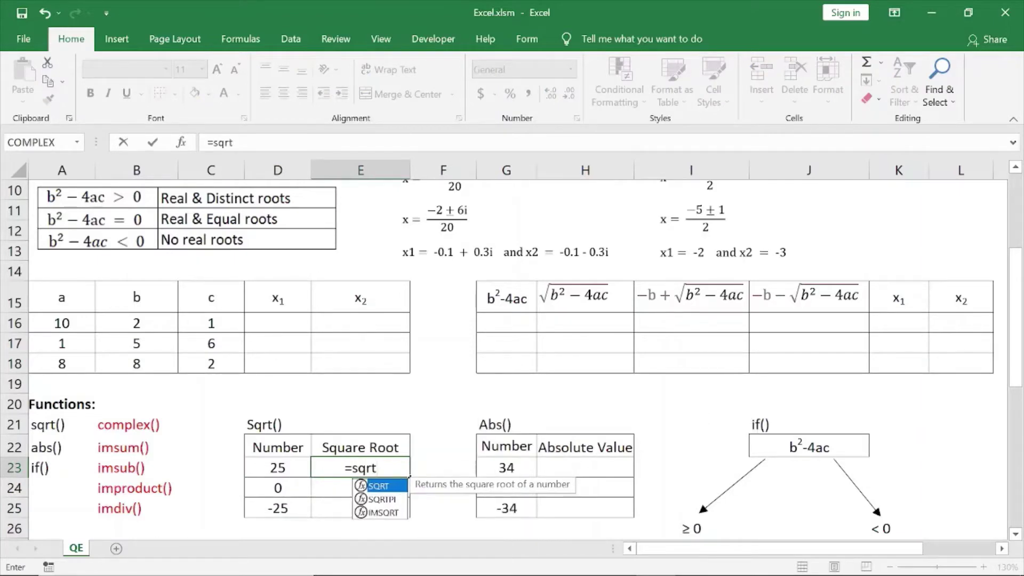
text(()
click(278, 468)
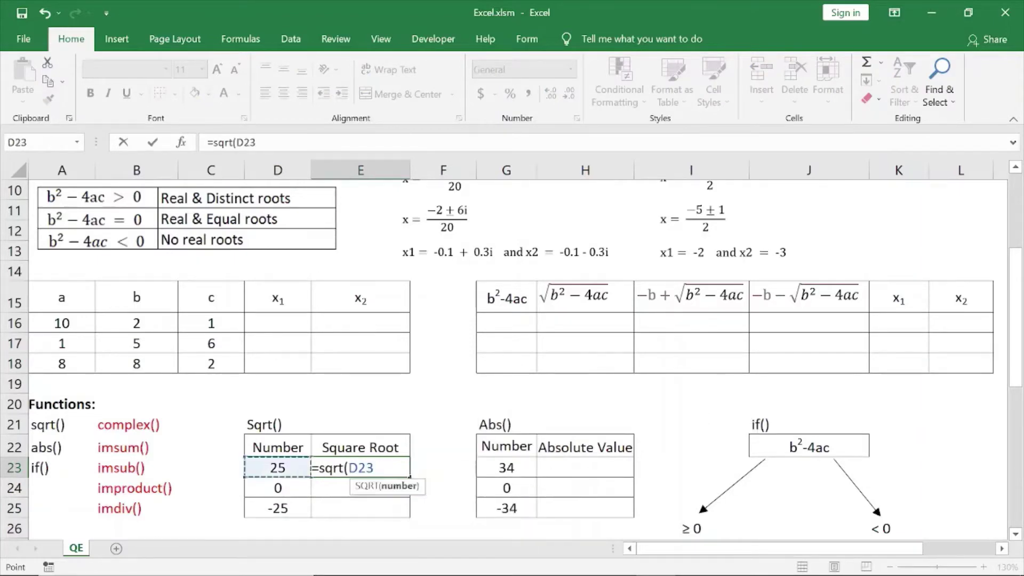
text())
key(Return)
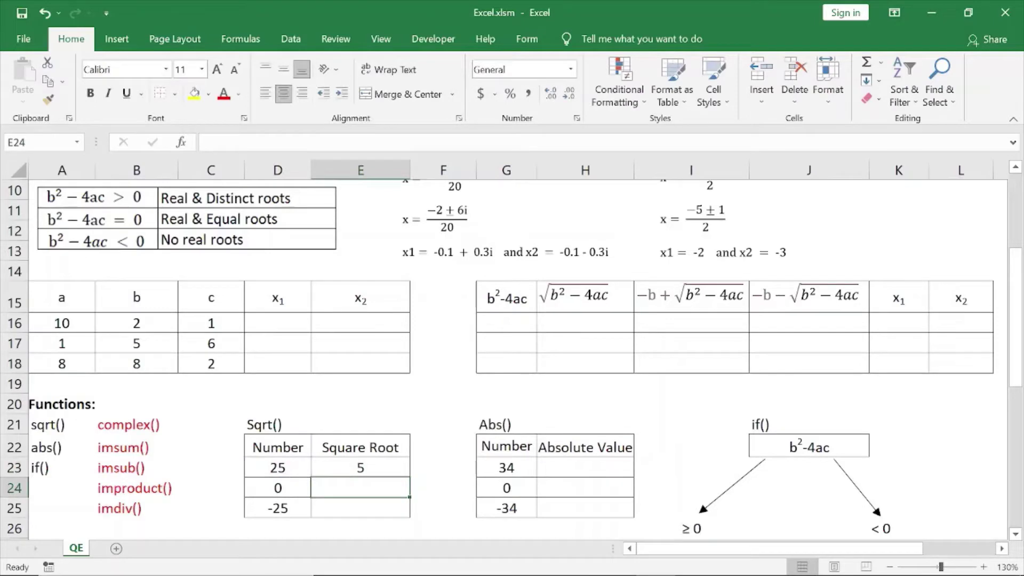
- Fill the square root formula from E23 down through E25 for the remaining numbers
click(361, 468)
drag(409, 477, 409, 517)
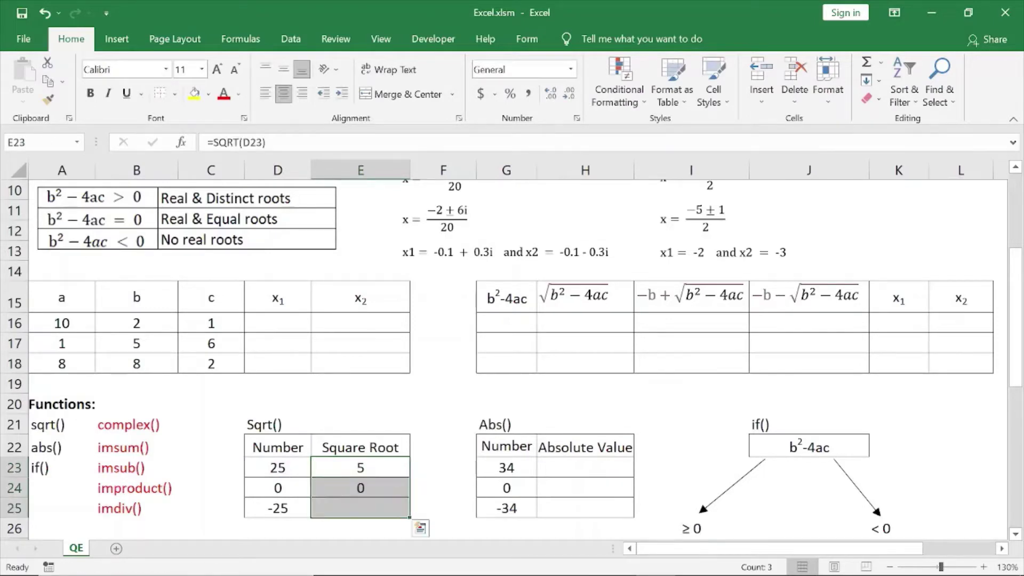
click(361, 507)
scroll(517, 359, down, 1)
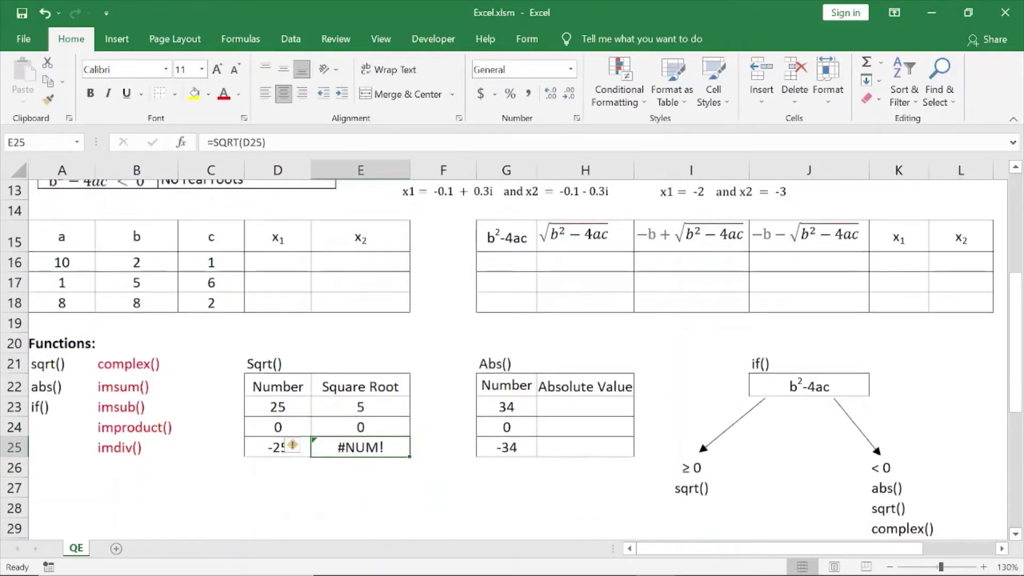
click(278, 487)
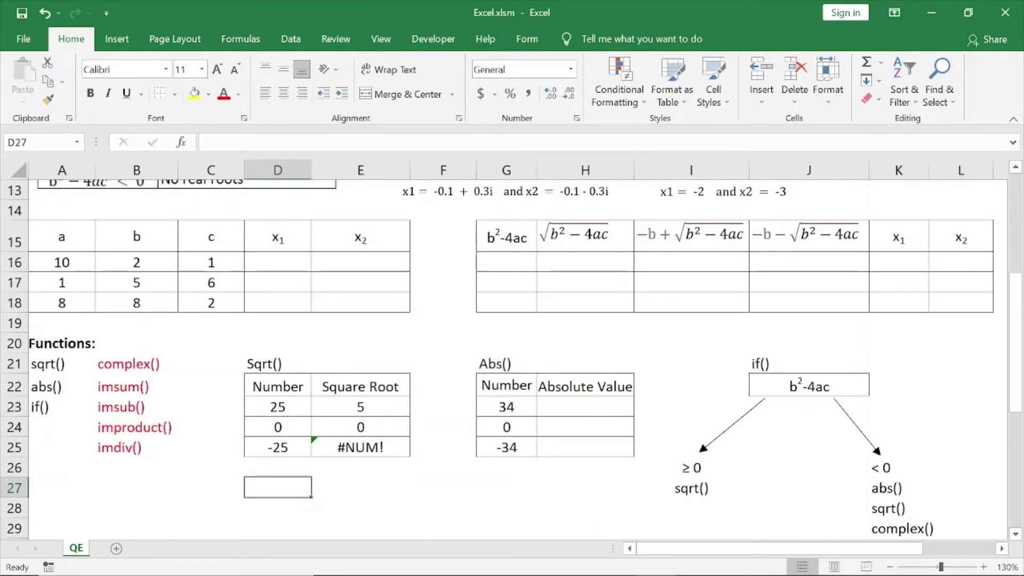
click(360, 447)
click(360, 507)
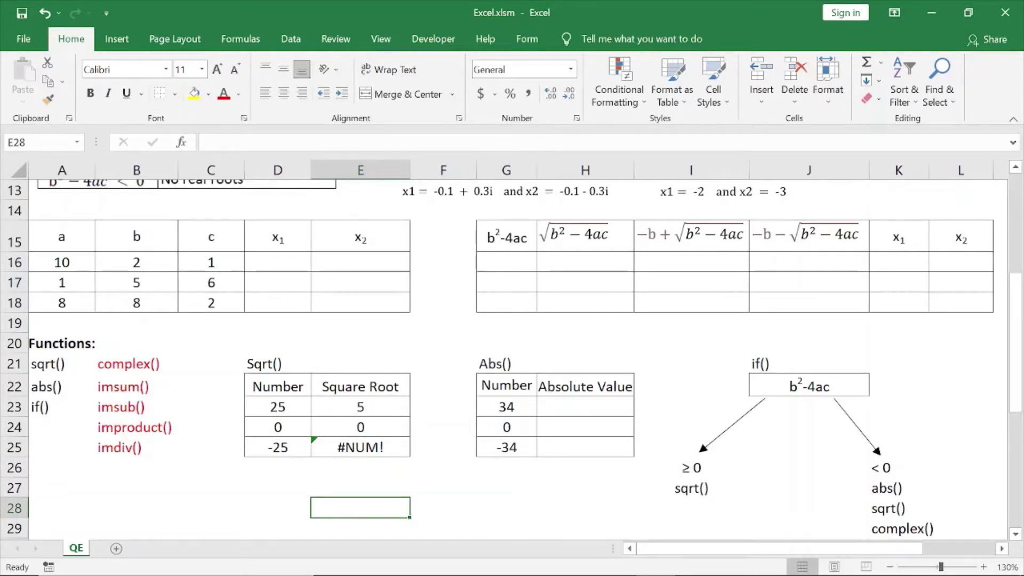
- Calculate the absolute value of the first number in the Abs() table by entering =ABS(G23) in cell H23
click(585, 406)
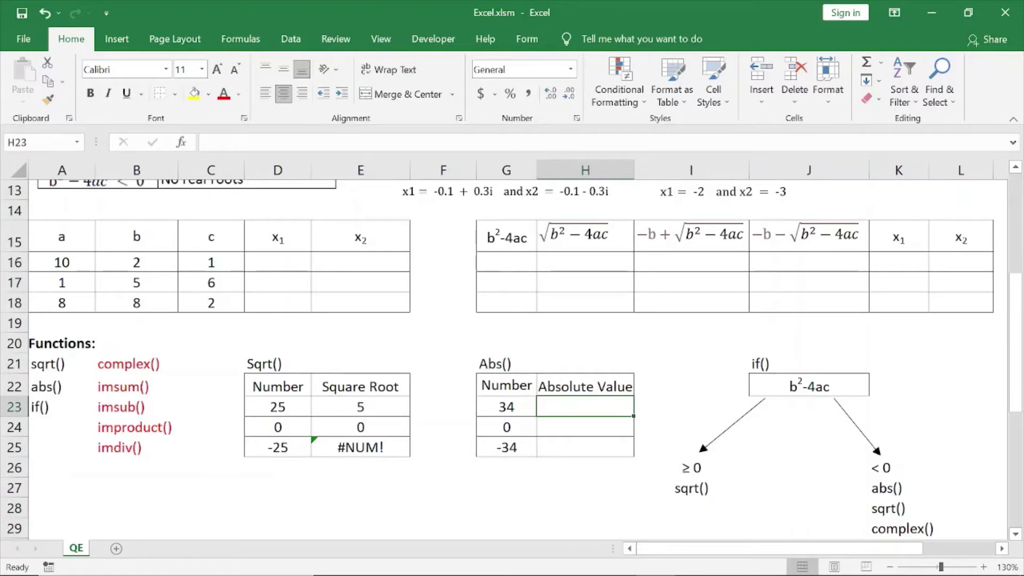
text(=)
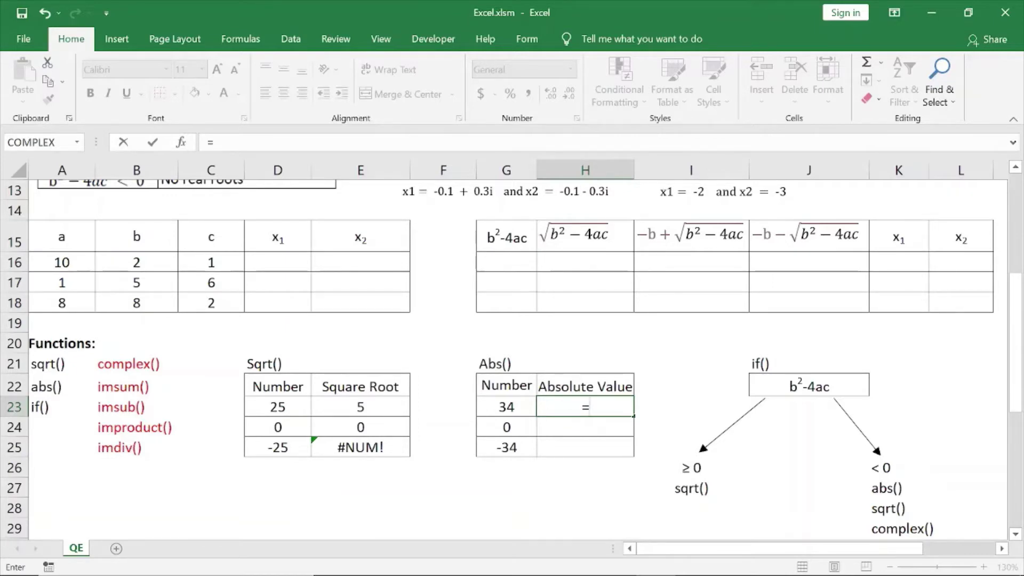
text(abs()
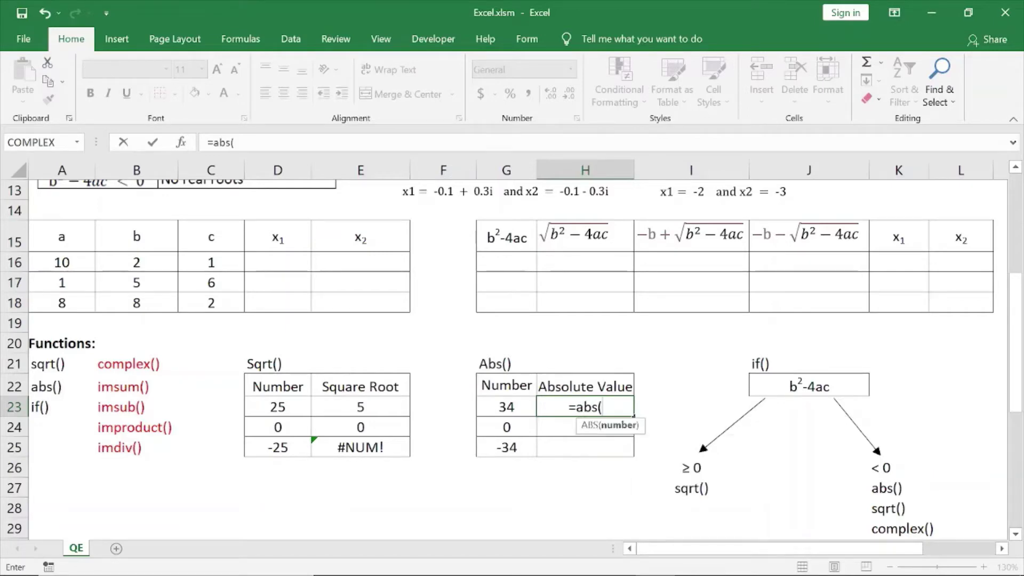
key(Left)
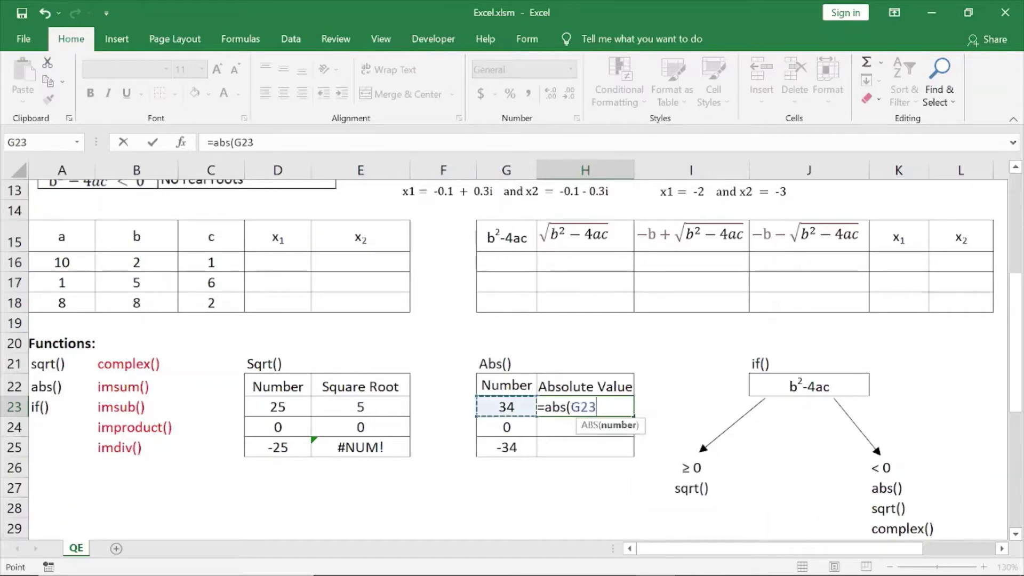
text())
key(Return)
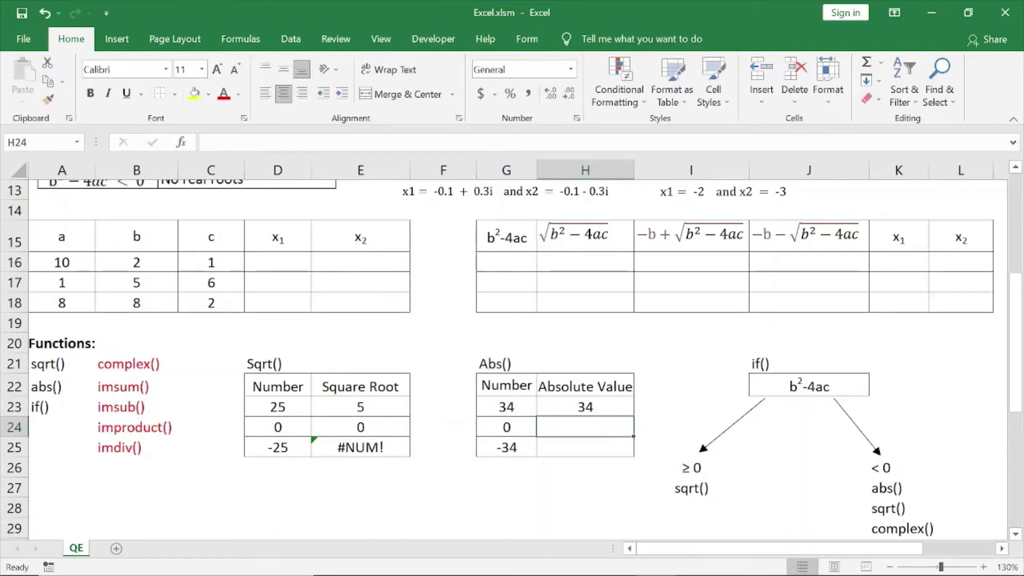
- Fill the absolute value formula from H23 down through H25 and check the row for -34
click(585, 407)
drag(634, 416, 613, 452)
click(585, 487)
click(506, 447)
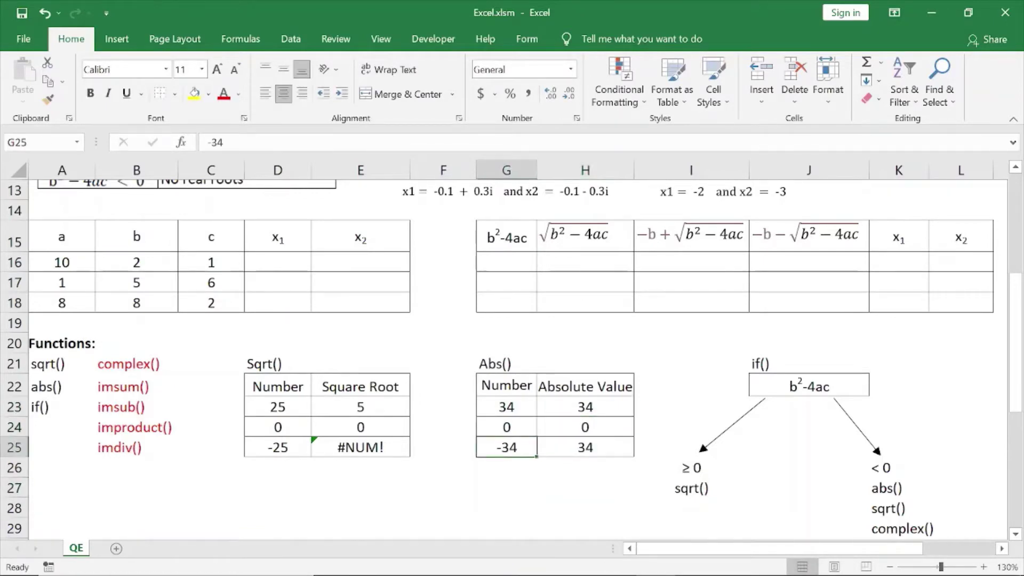
click(585, 447)
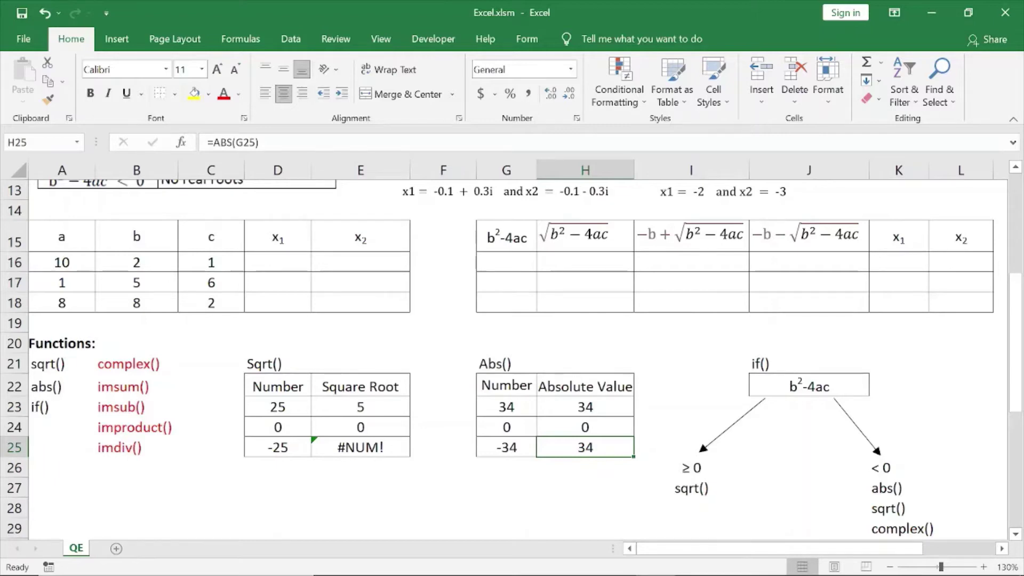
- Examine which functions the if() diagram assigns to b²-4ac ≥ 0 and < 0, comparing them with the Sqrt() examples
scroll(512, 352, down, 1)
drag(277, 335, 278, 355)
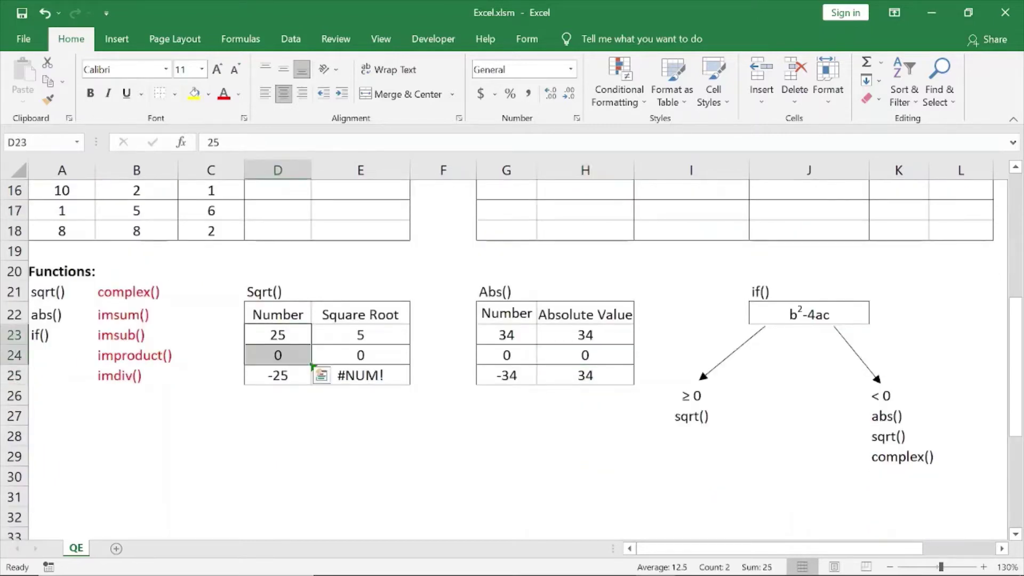
click(278, 291)
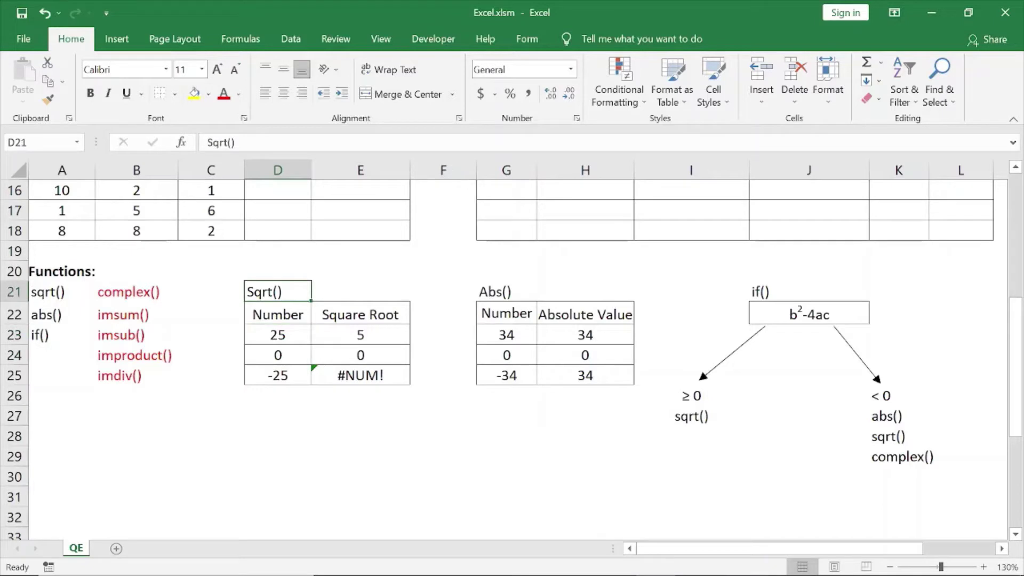
click(691, 416)
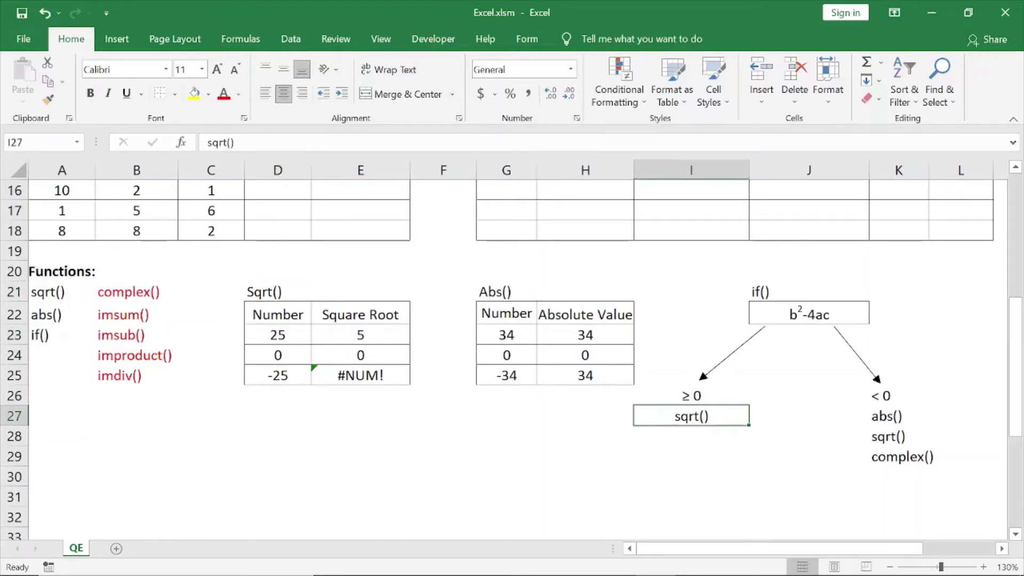
click(361, 375)
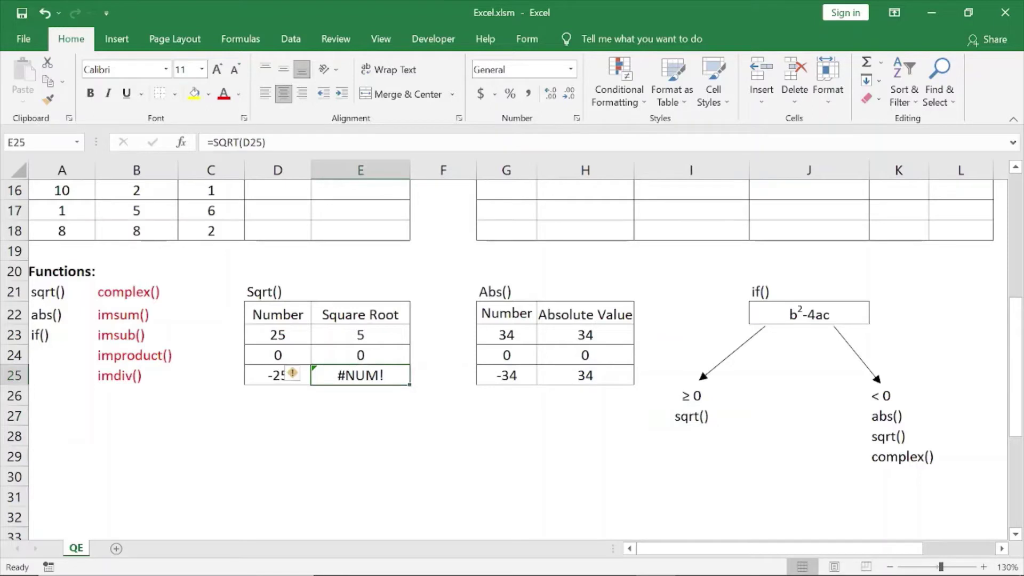
click(899, 416)
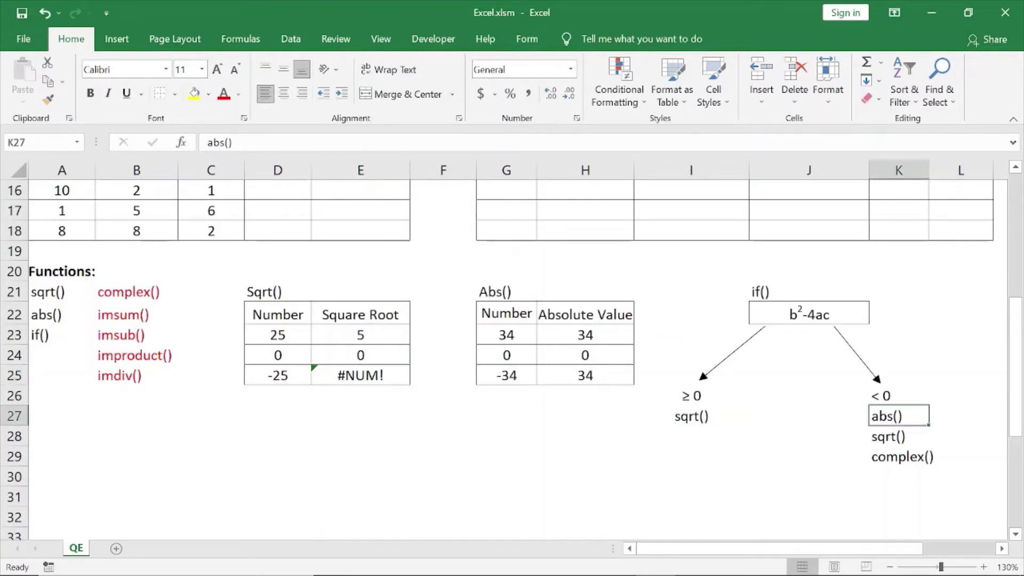
click(899, 437)
click(898, 457)
click(808, 533)
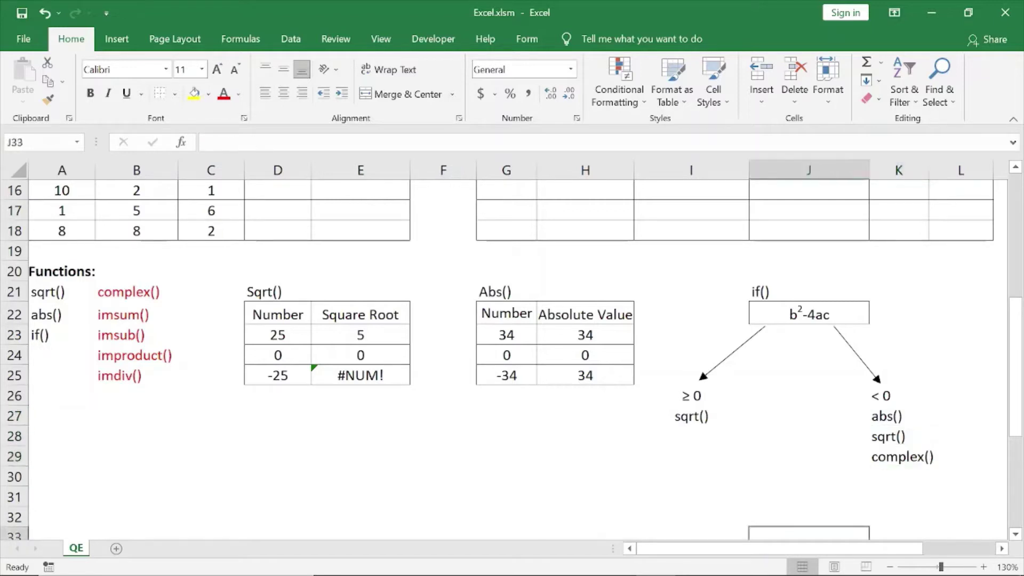
- Enter the test value -25 in cell D27 below the Sqrt() table
click(361, 416)
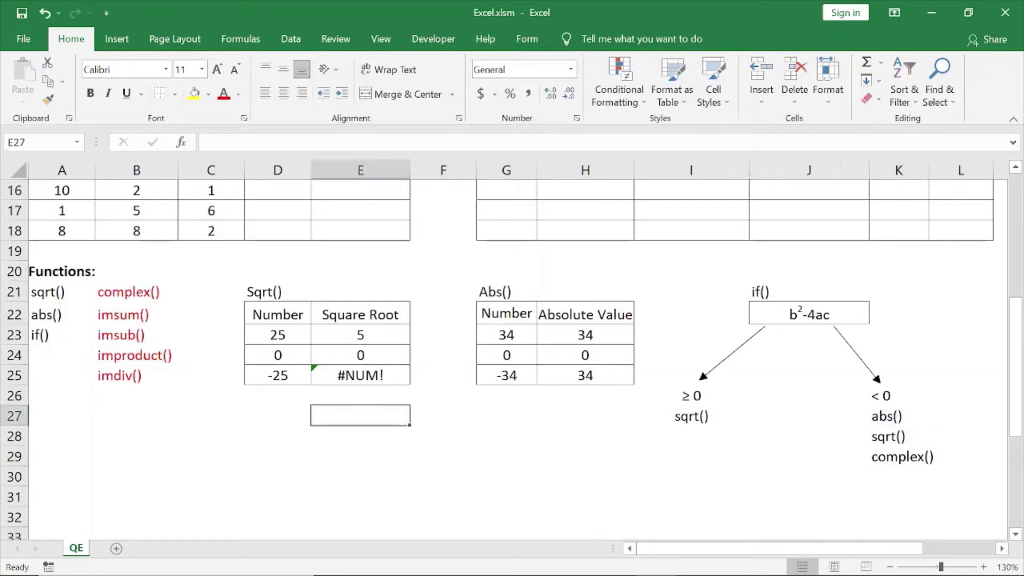
click(278, 415)
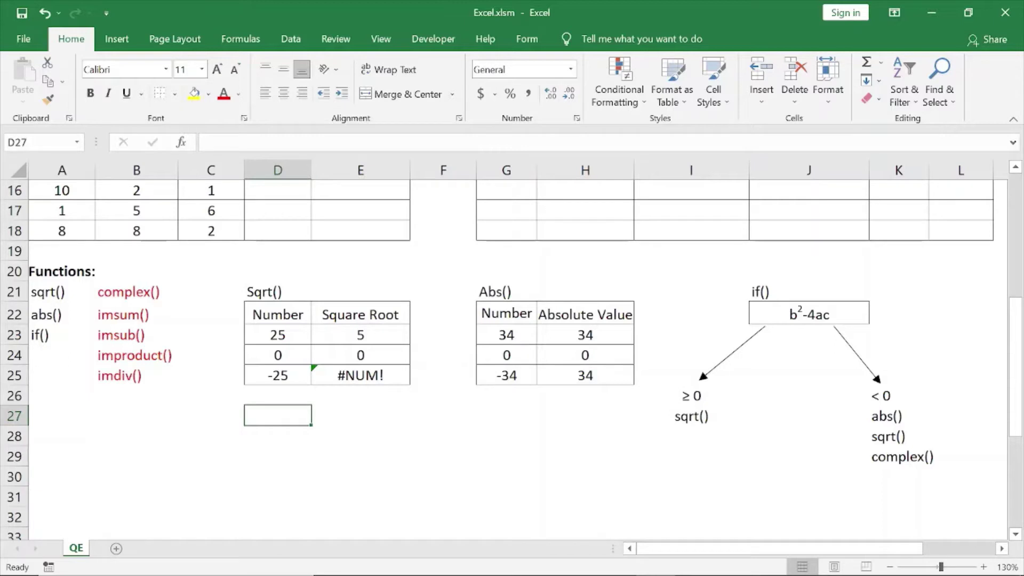
text(-25)
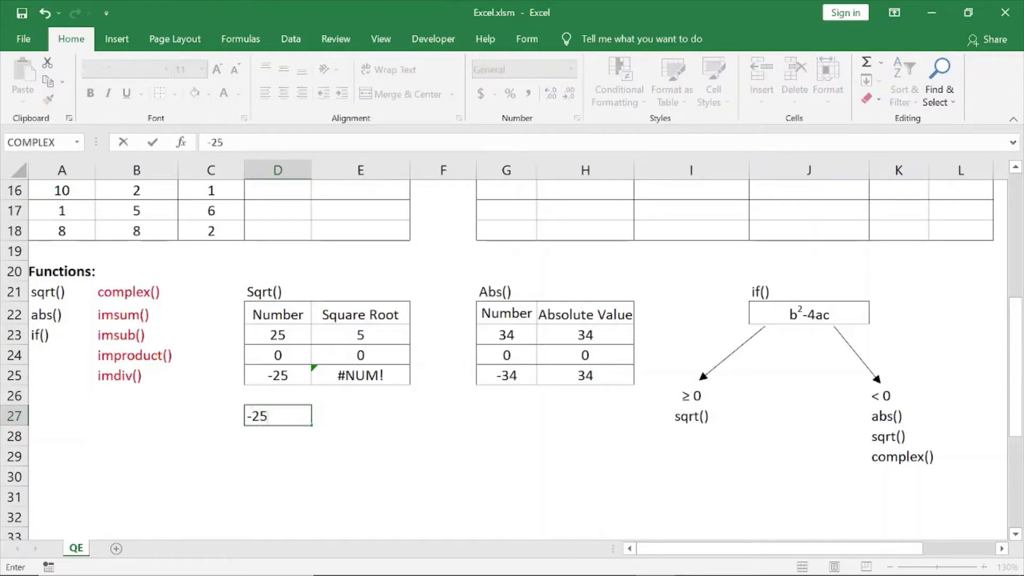
key(Return)
- Build the formula =sqrt(abs(D27)) in cell E27 for the square root of the test value's absolute value
click(360, 416)
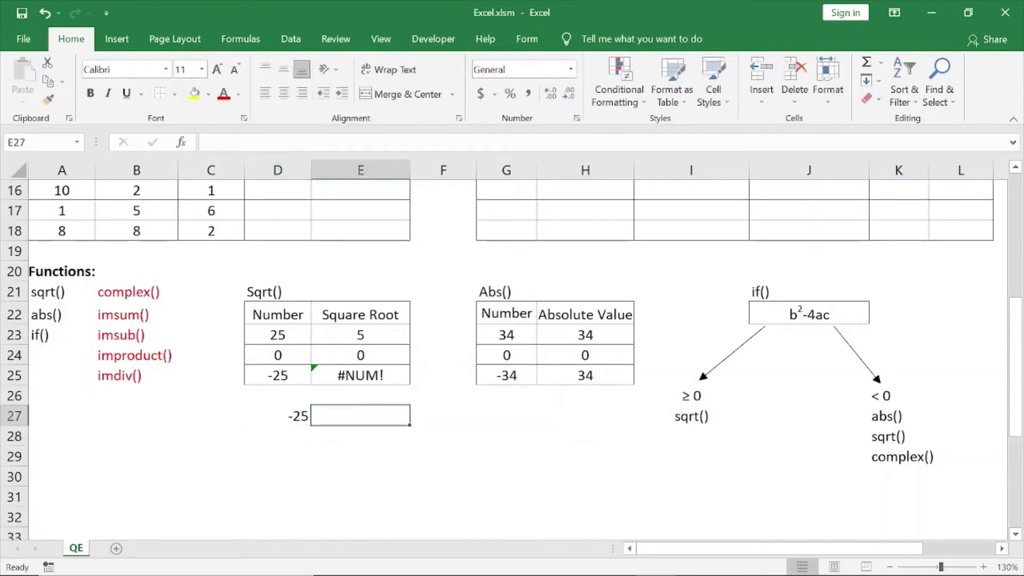
text(=)
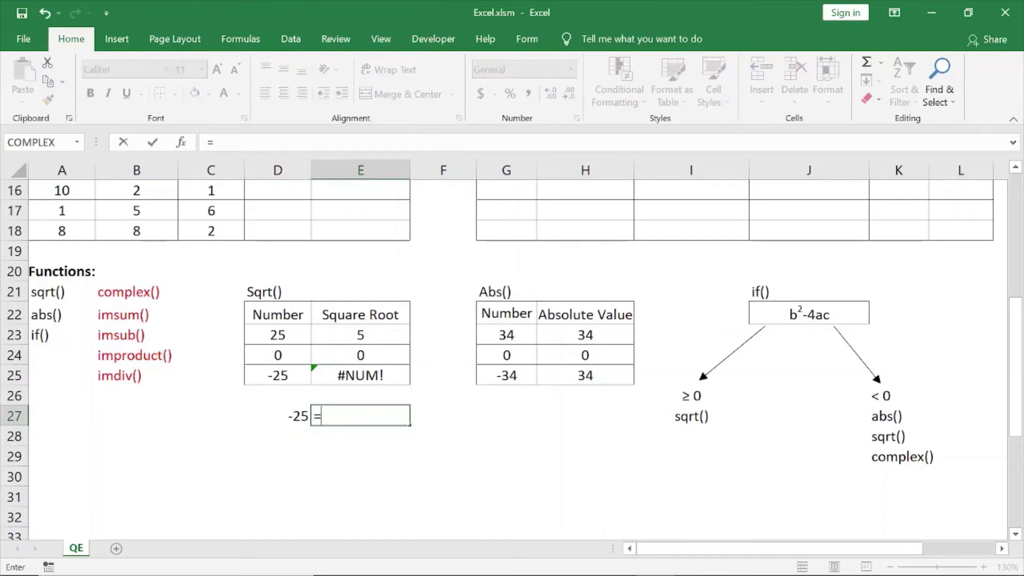
text(a)
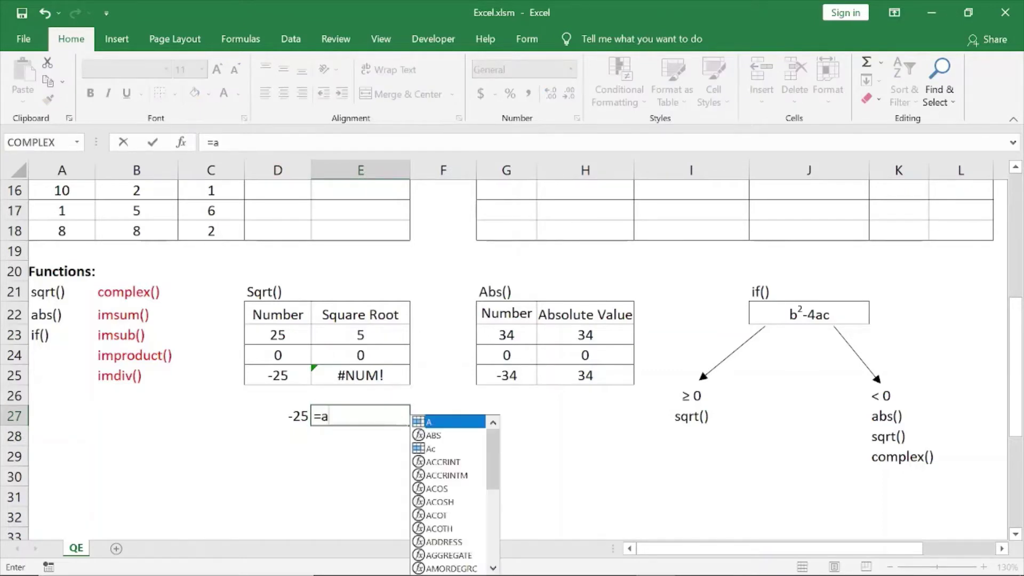
text(bs()
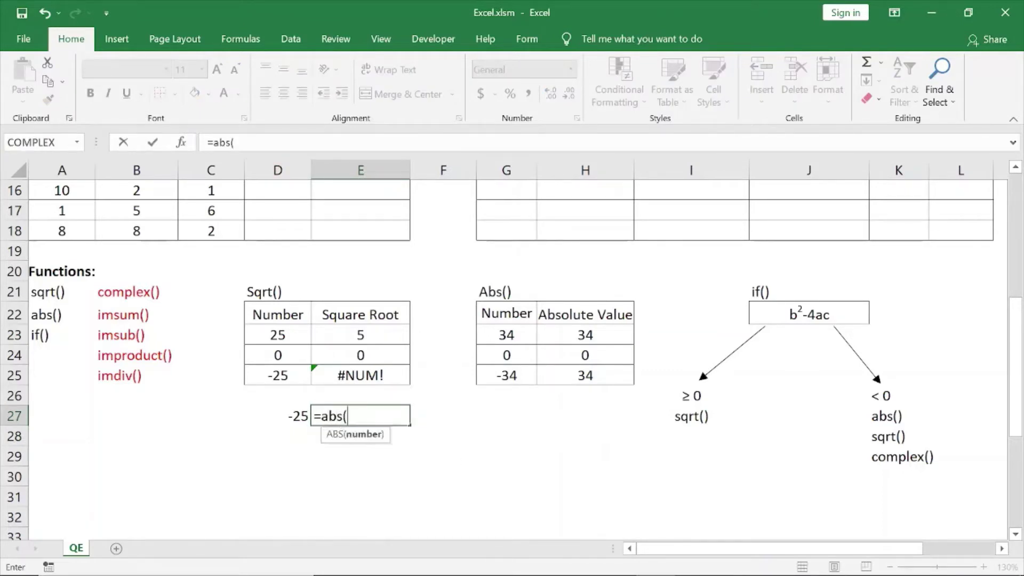
key(Left)
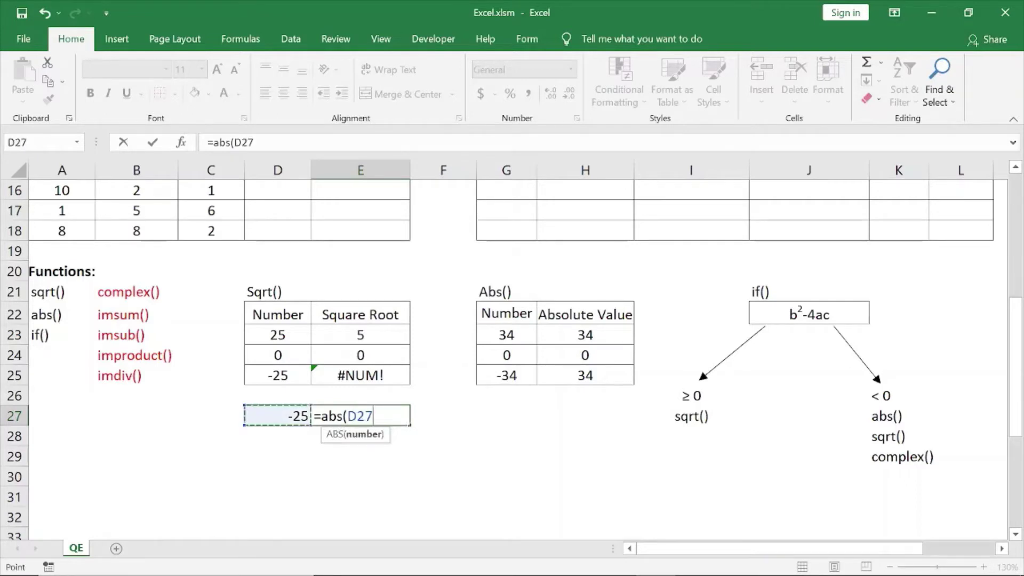
text())
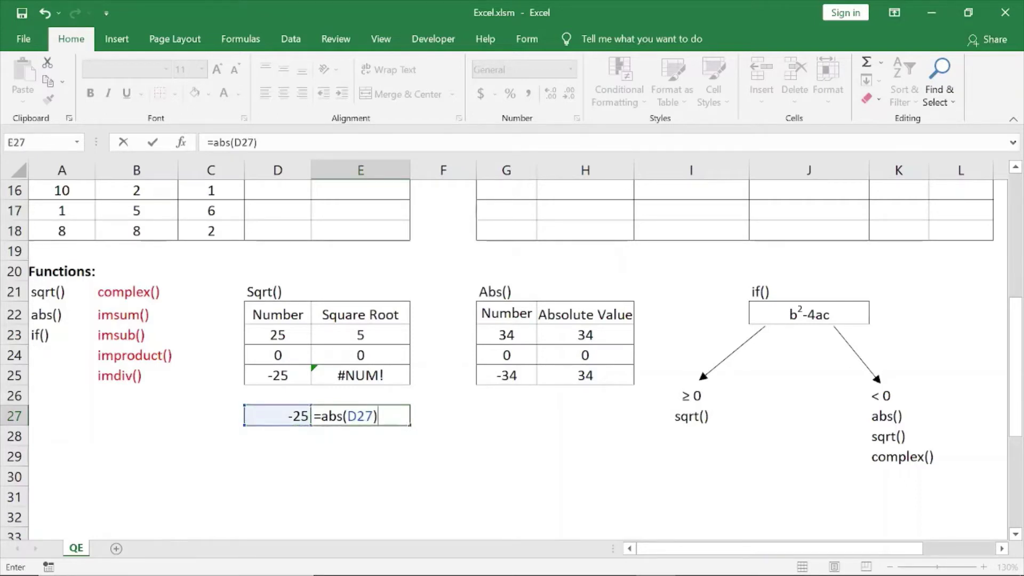
click(321, 416)
text(sq)
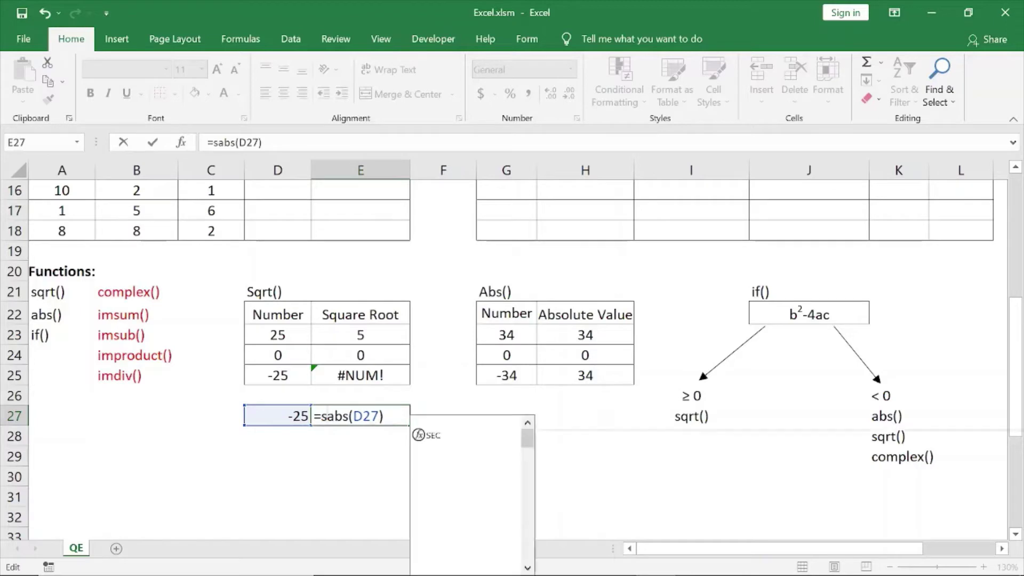
text(rt()
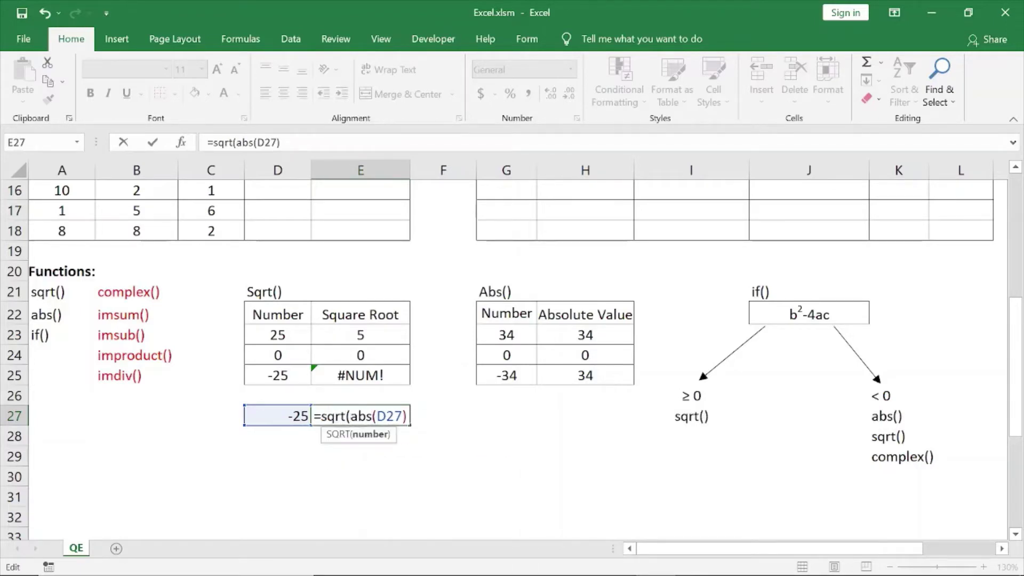
click(408, 416)
text())
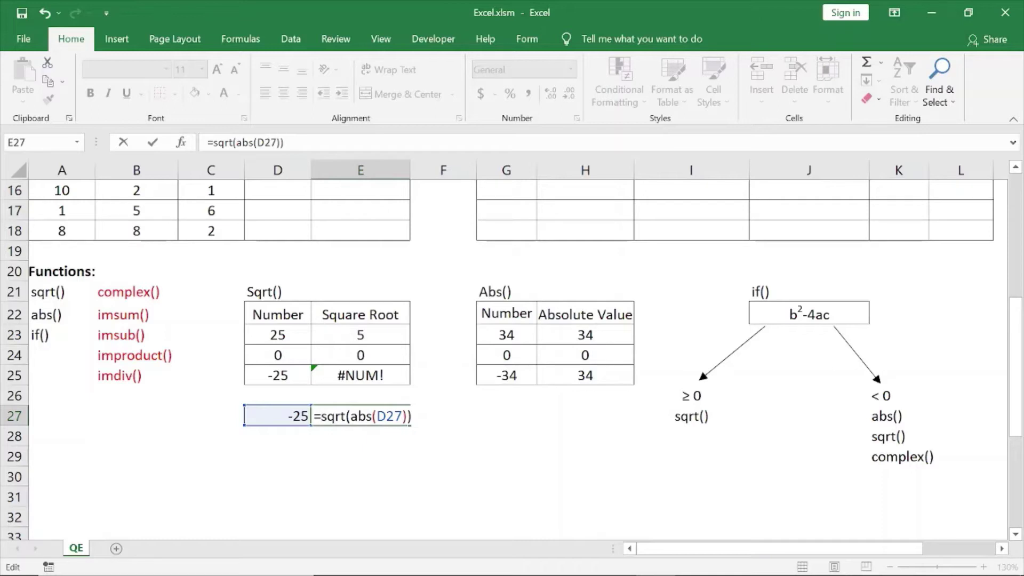
- Complete the E27 formula as =complex(0,sqrt(abs(D27))) so the square root becomes the imaginary coefficient
text(comple)
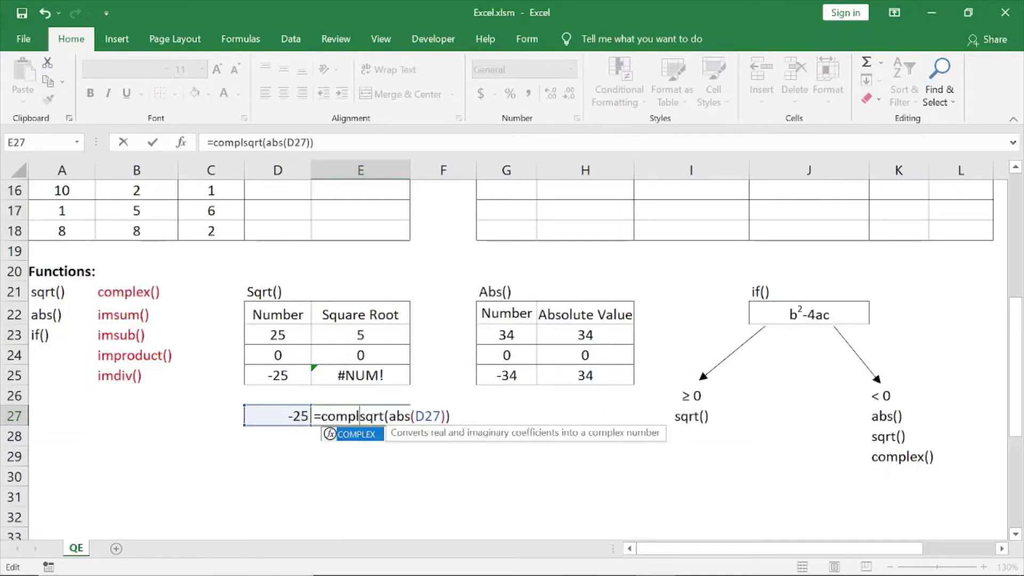
text(x(0)
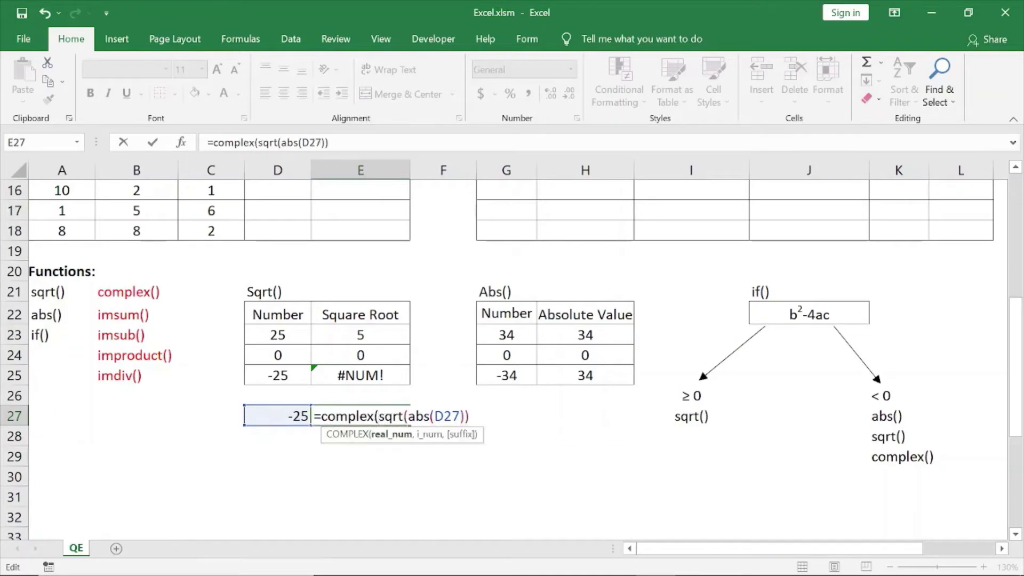
text(,)
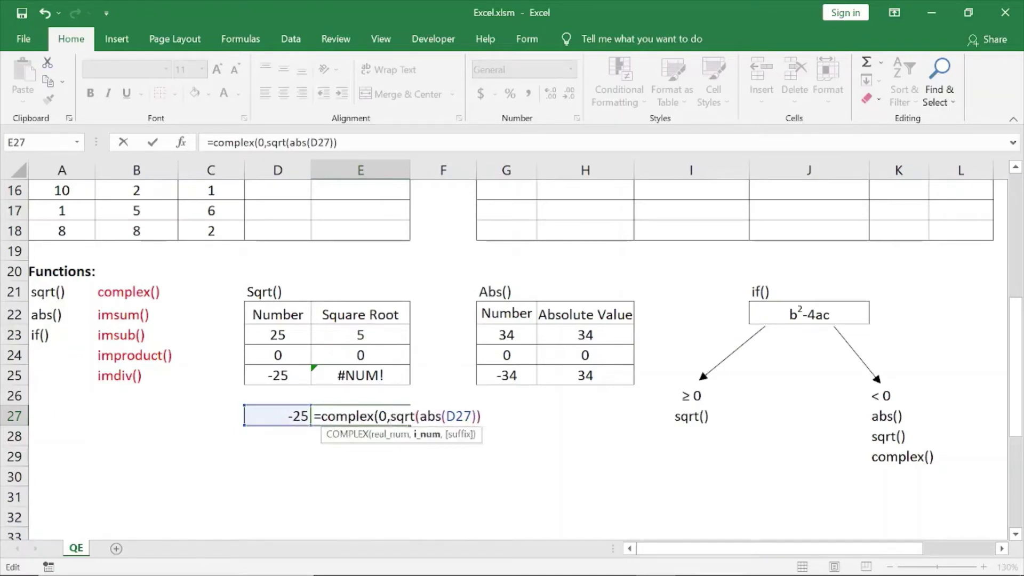
key(End)
text())
key(Return)
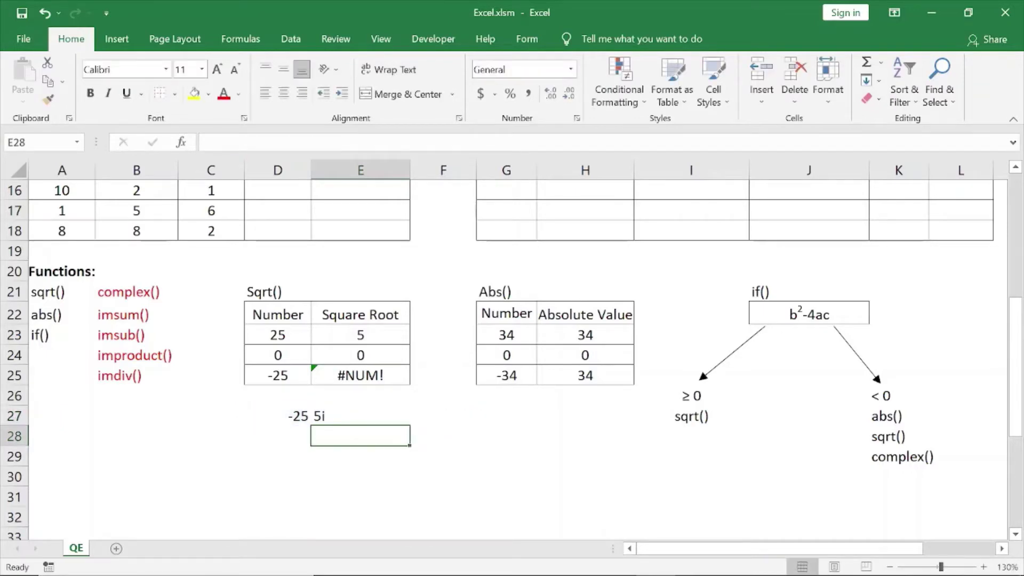
- Add borders to cells D27:E27 and centre their contents horizontally
drag(282, 416, 355, 415)
click(174, 94)
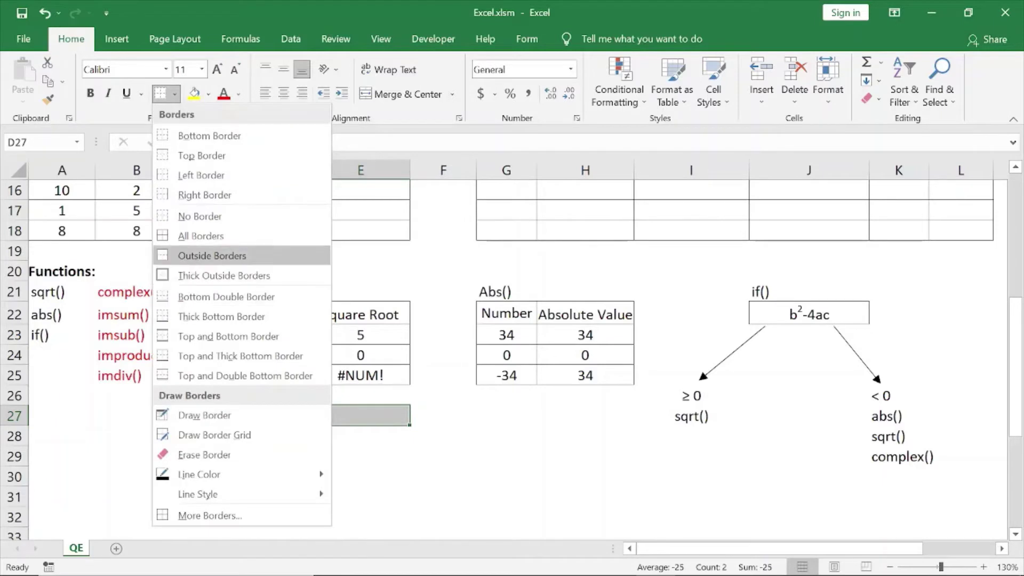
click(213, 251)
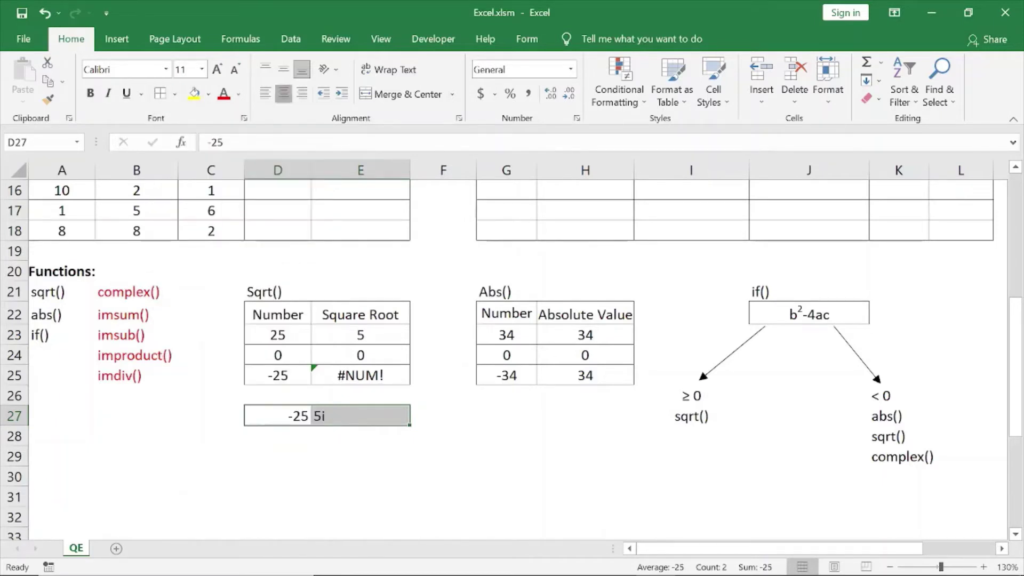
click(283, 94)
click(443, 457)
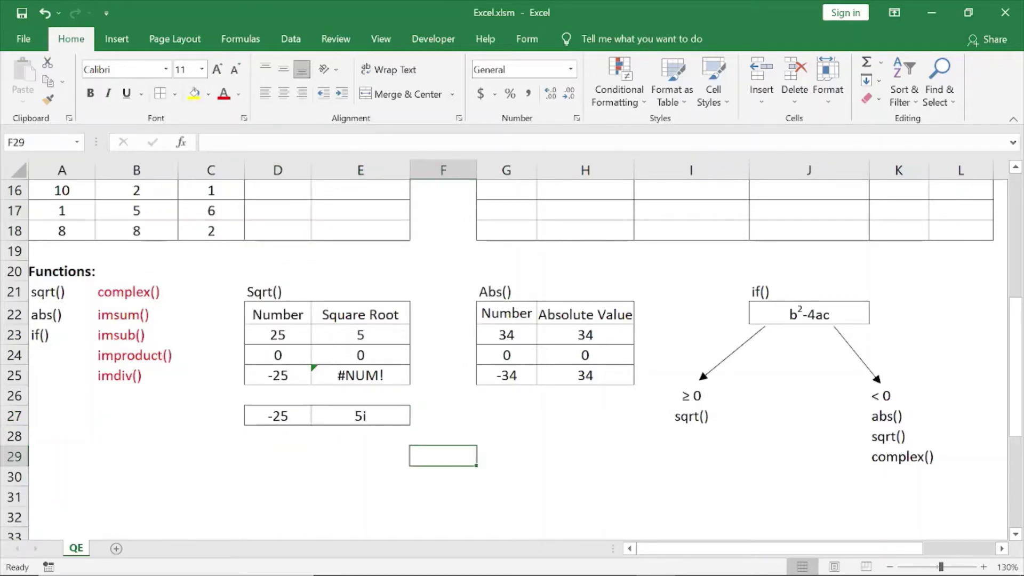
- Calculate the discriminant of the first equation by entering =B16^2-4*A16*C16 in cell G16
scroll(507, 346, up, 1)
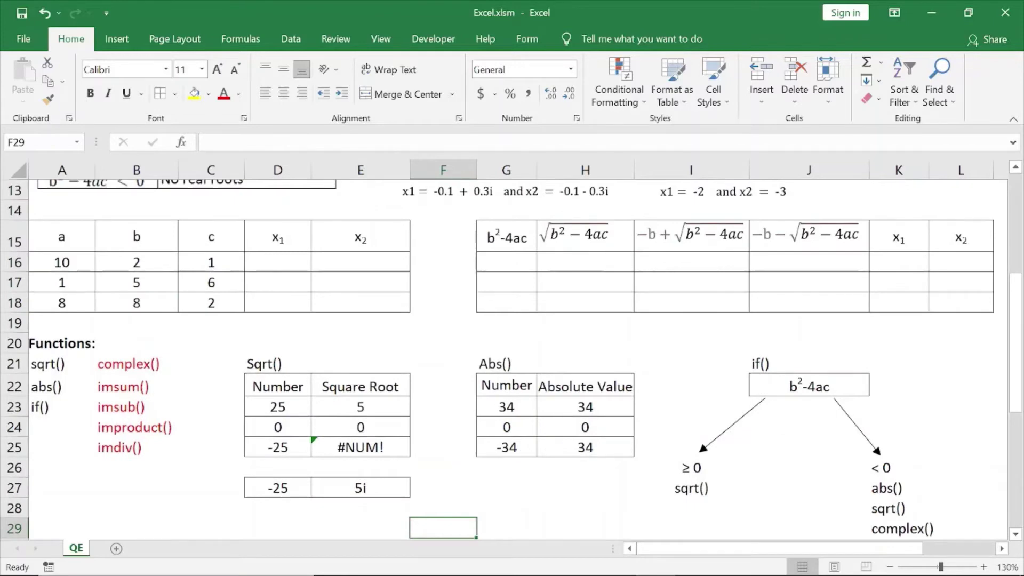
click(585, 262)
click(809, 364)
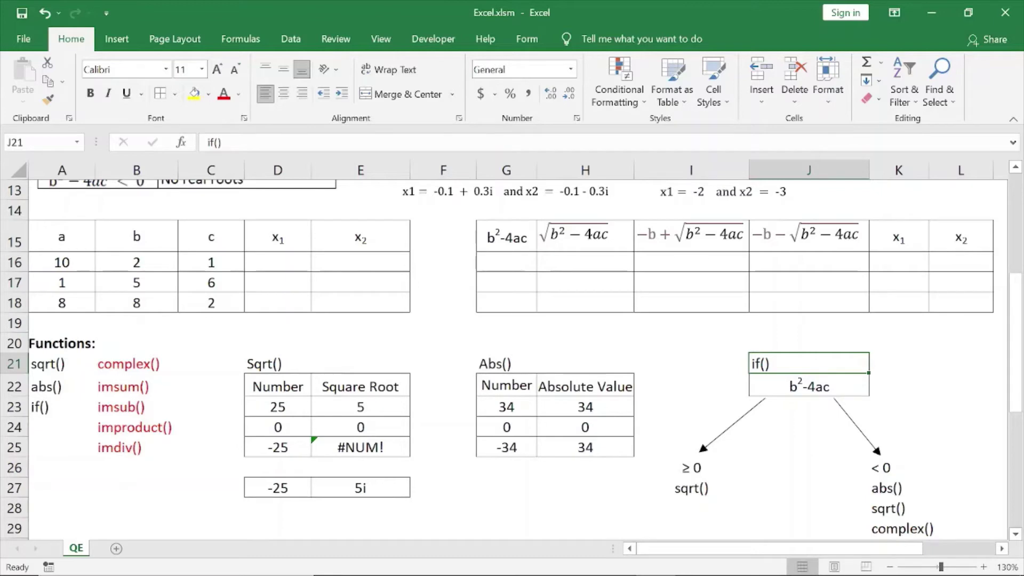
click(506, 261)
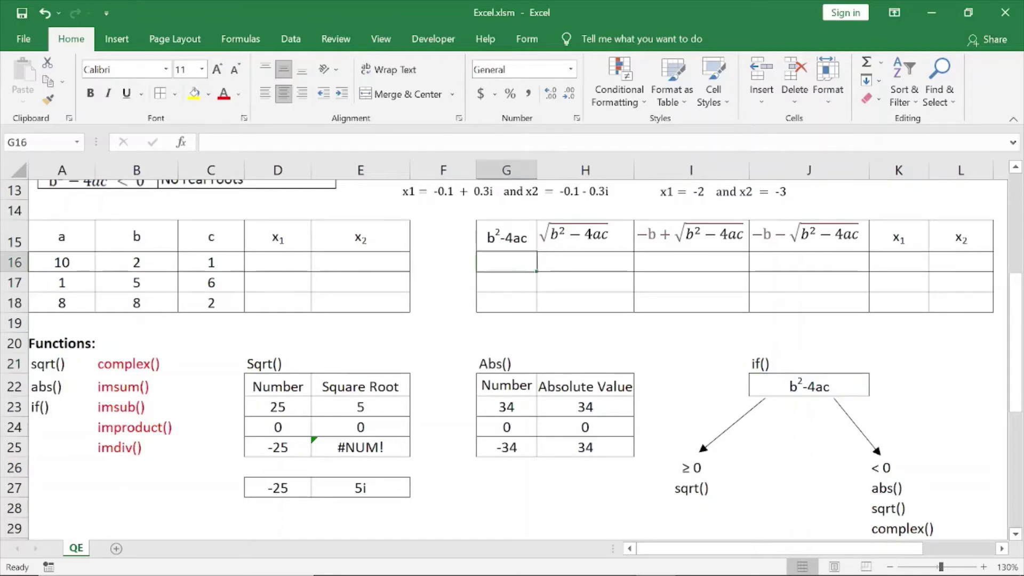
text(=)
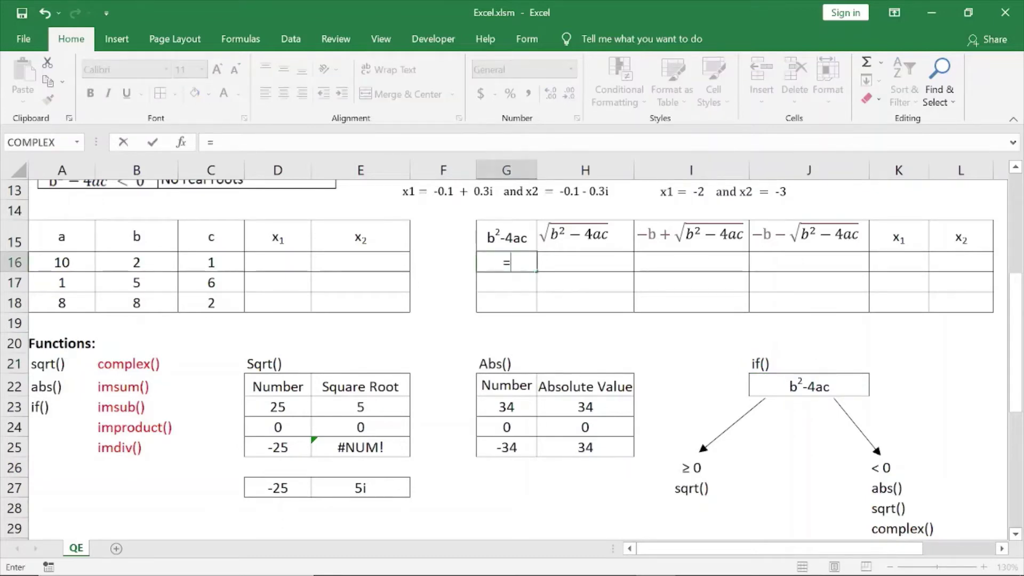
click(137, 262)
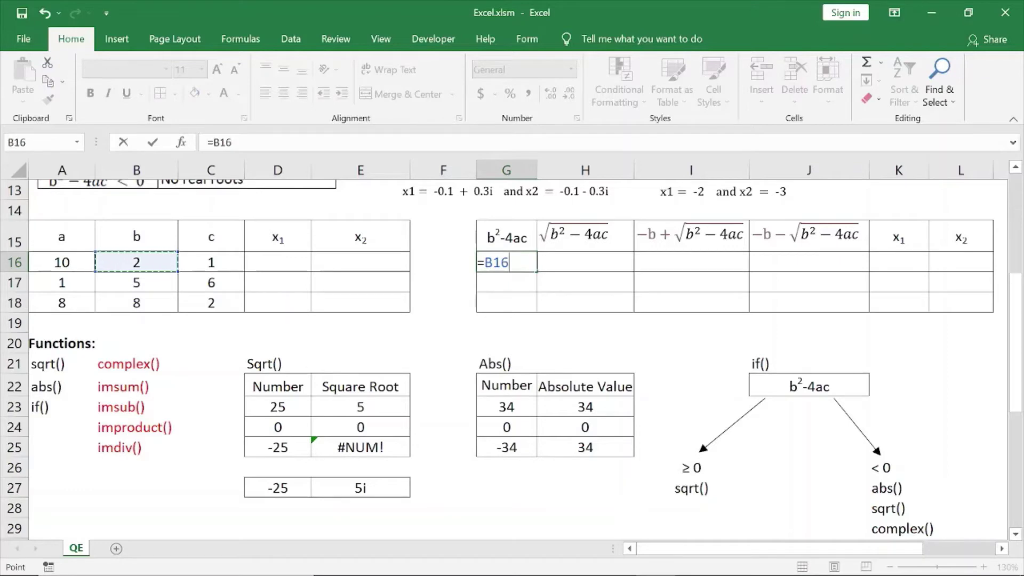
text(^2-4*)
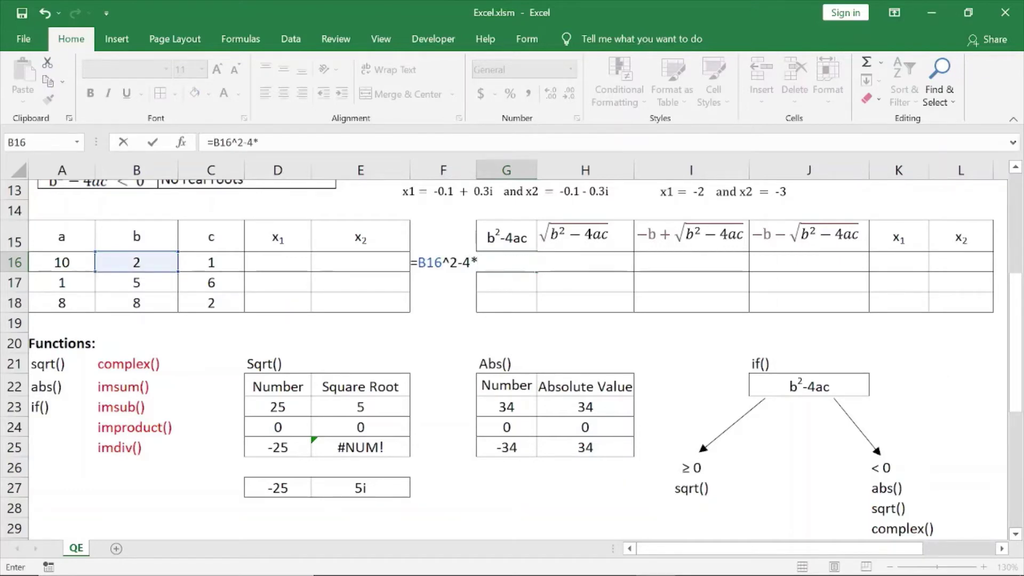
click(62, 262)
text(*)
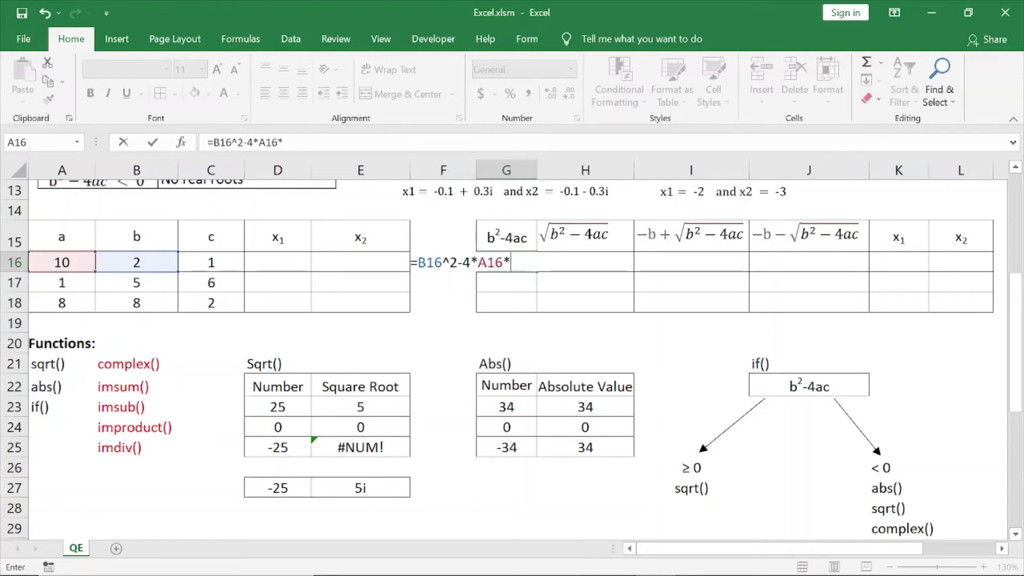
click(211, 262)
key(Return)
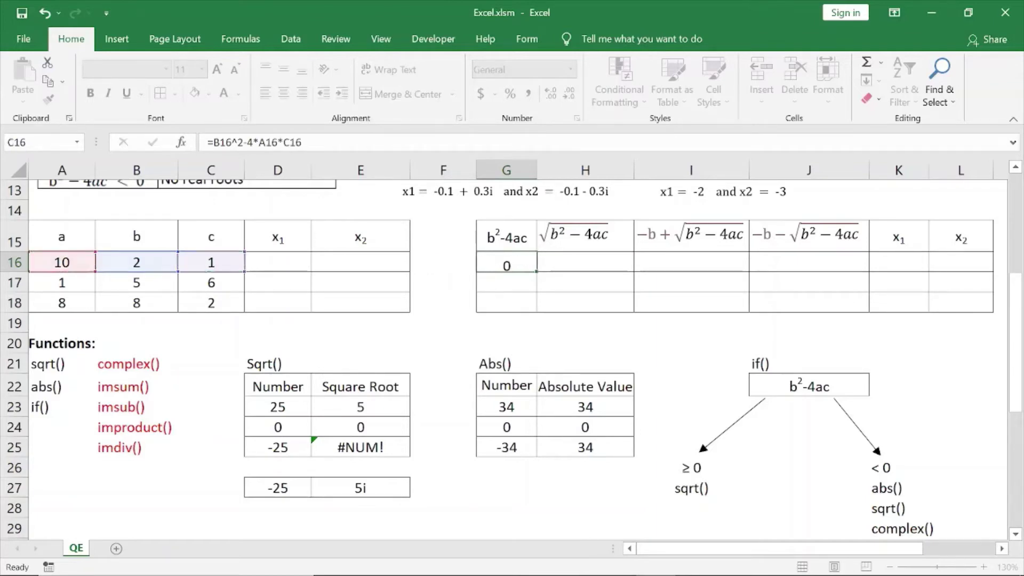
- Start an IF formula in cell H16 that tests whether the discriminant is negative, using the condition G16<0
click(585, 262)
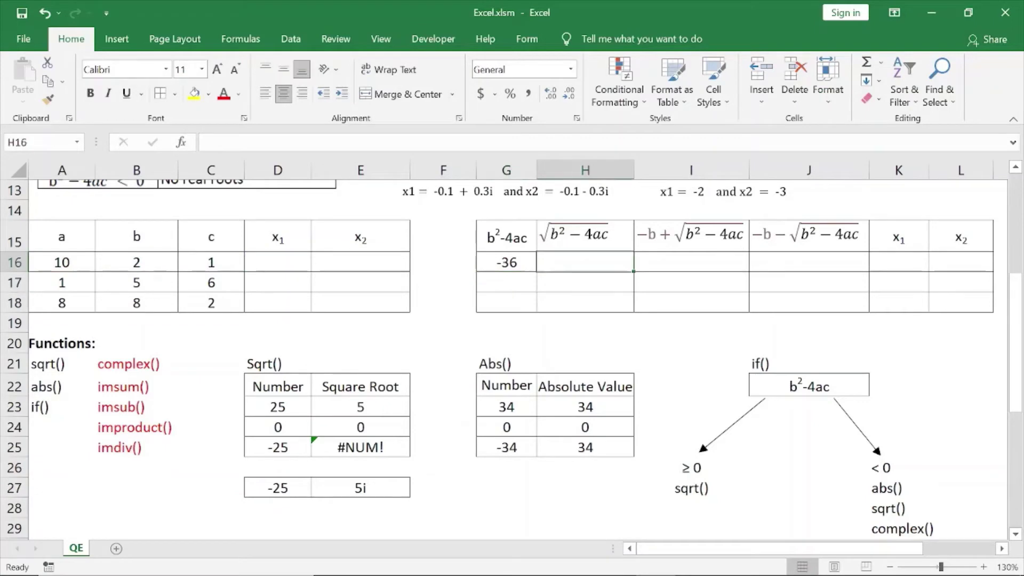
text(=i)
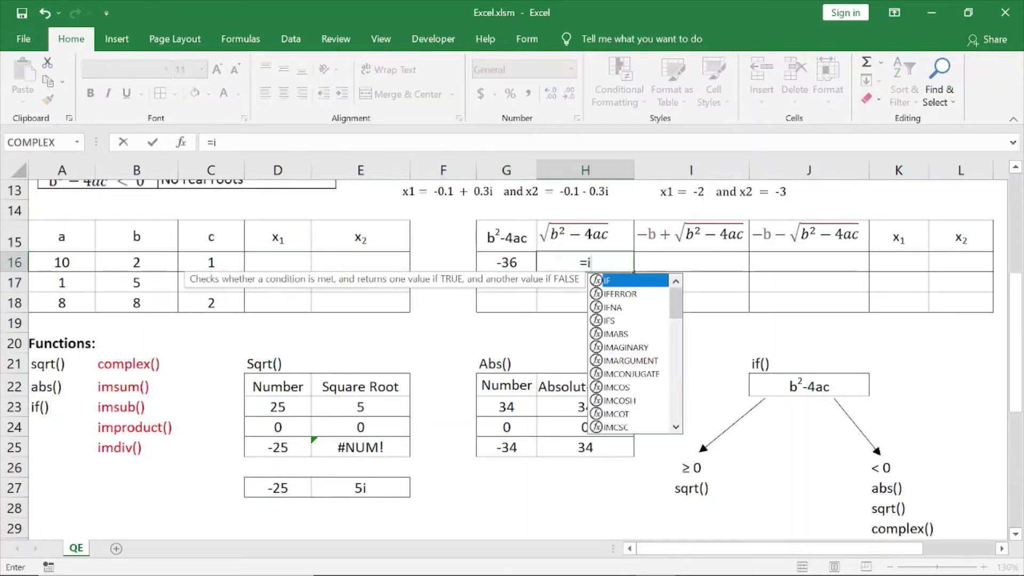
text(f()
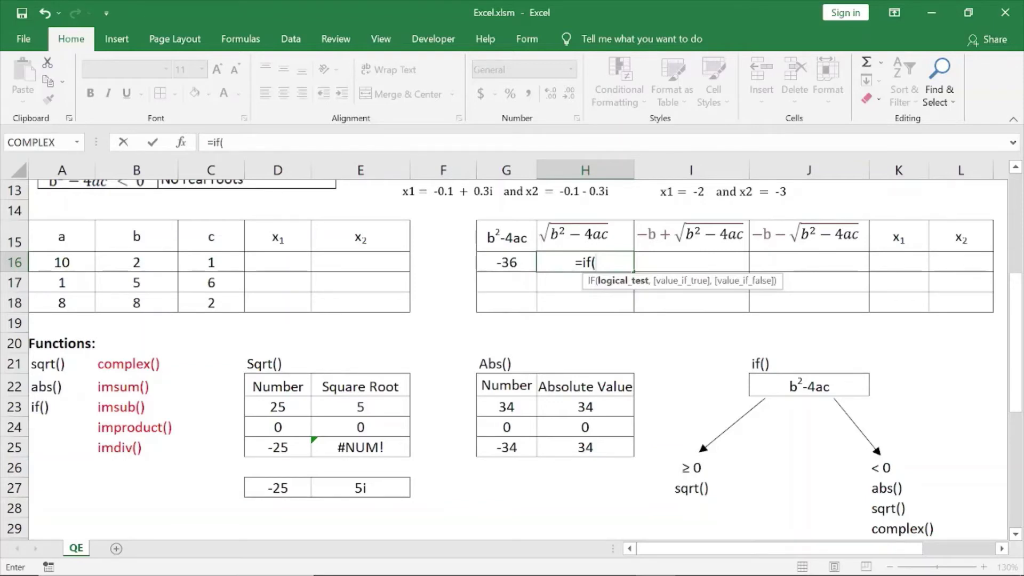
click(506, 262)
text(<0)
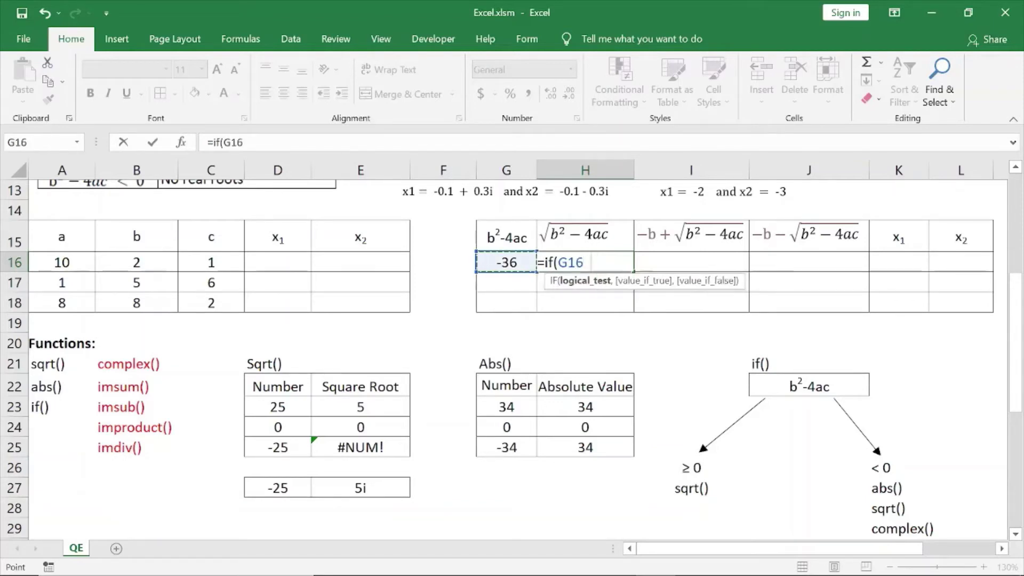
text(,)
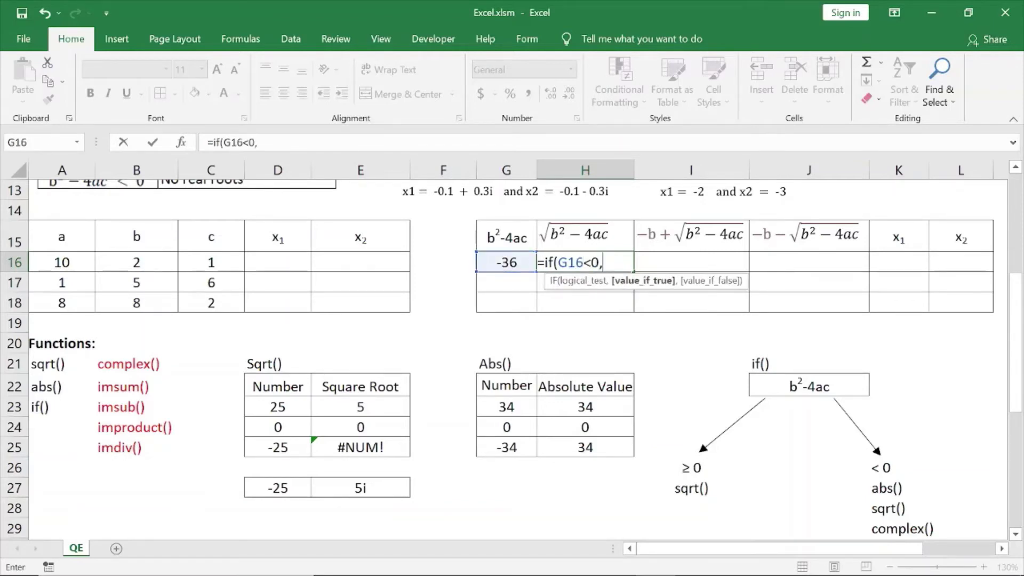
- Add complex(0,sqrt(abs(G16))) to the H16 formula as the value if true
text(complex)
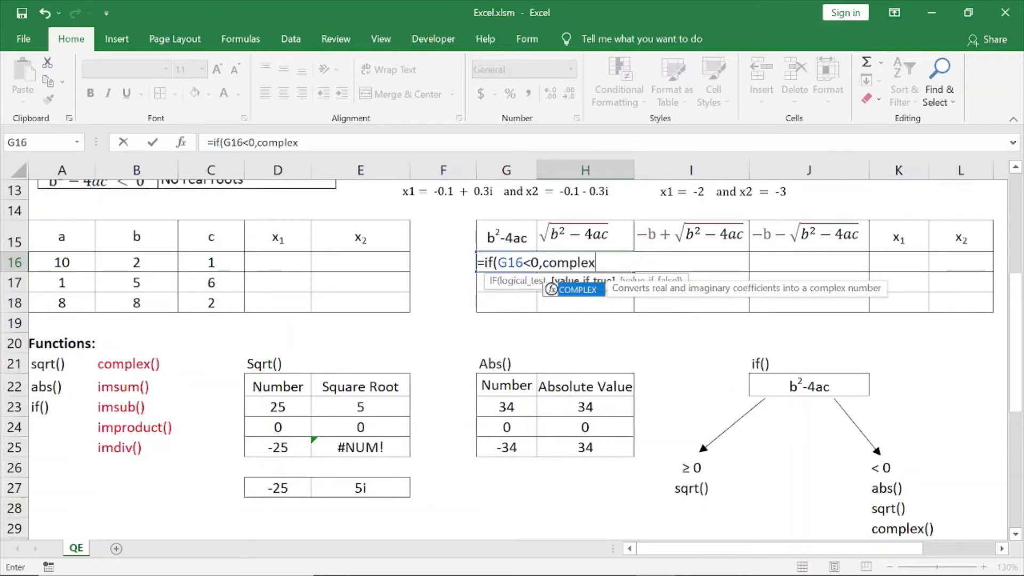
text((0,)
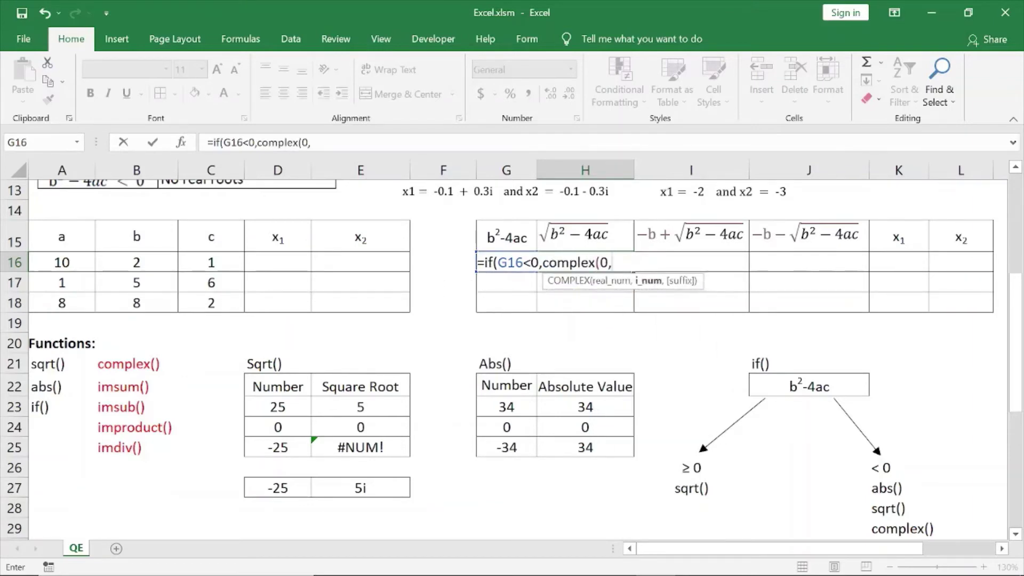
text(sqr)
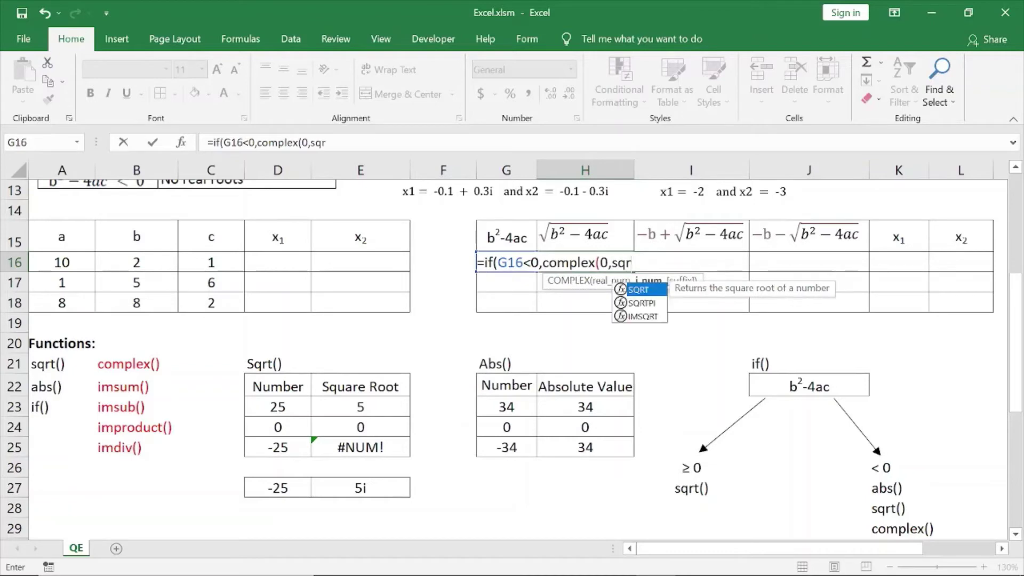
text(t(a)
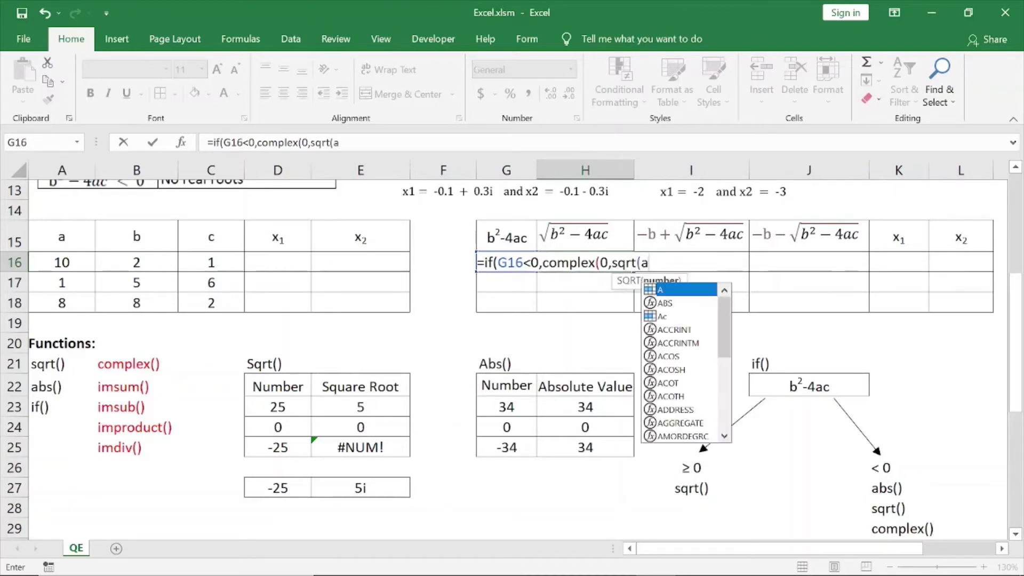
text(bs()
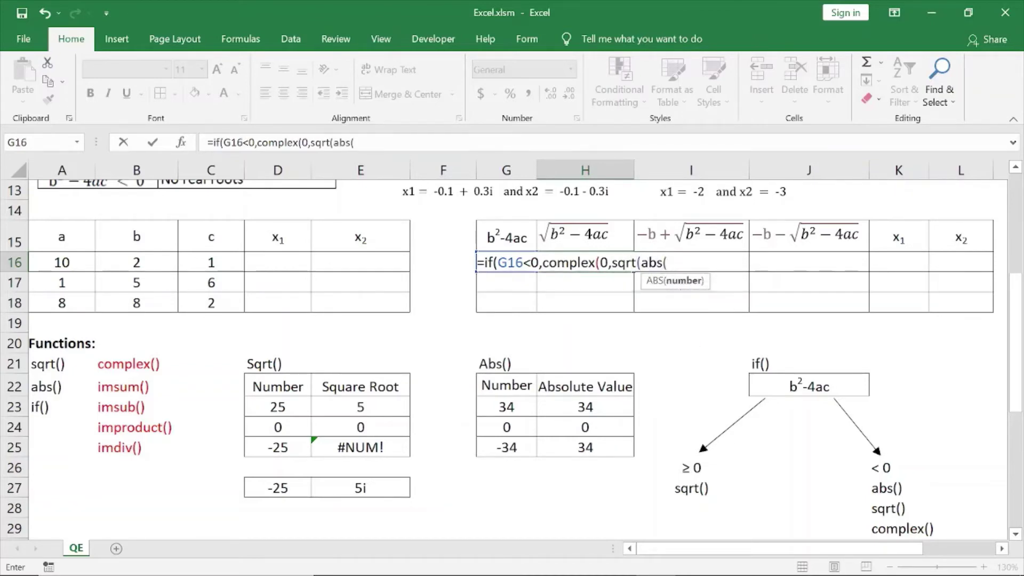
text(G16)))
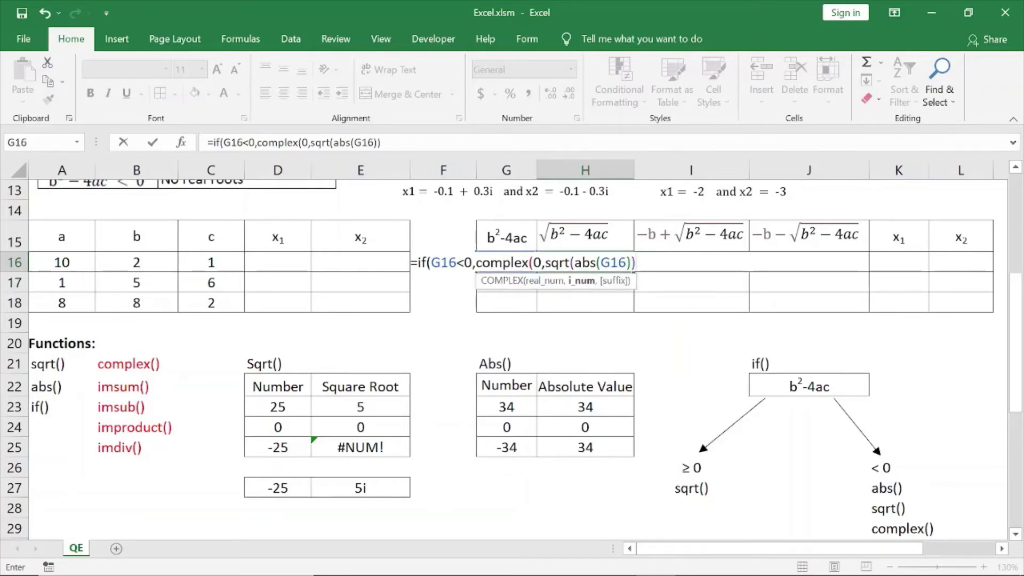
text(),)
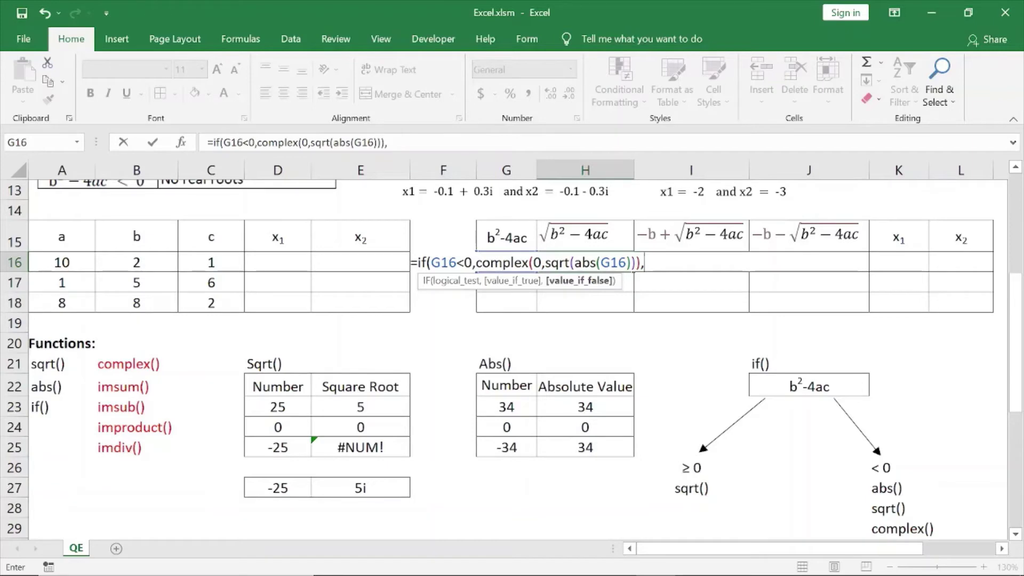
- Complete the H16 formula with sqrt(G16) as the value if false and enter it
text(sqrt)
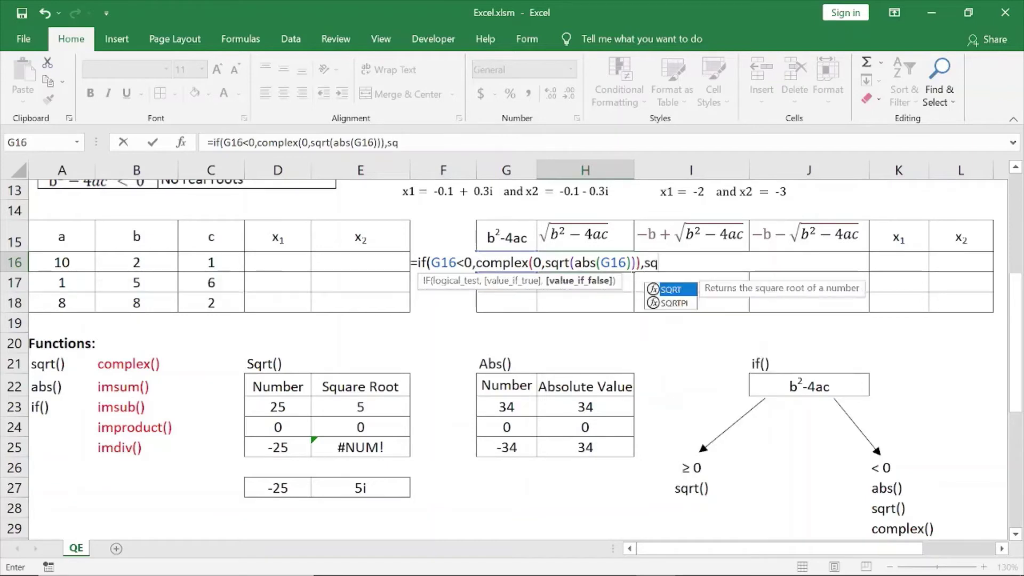
text((G)
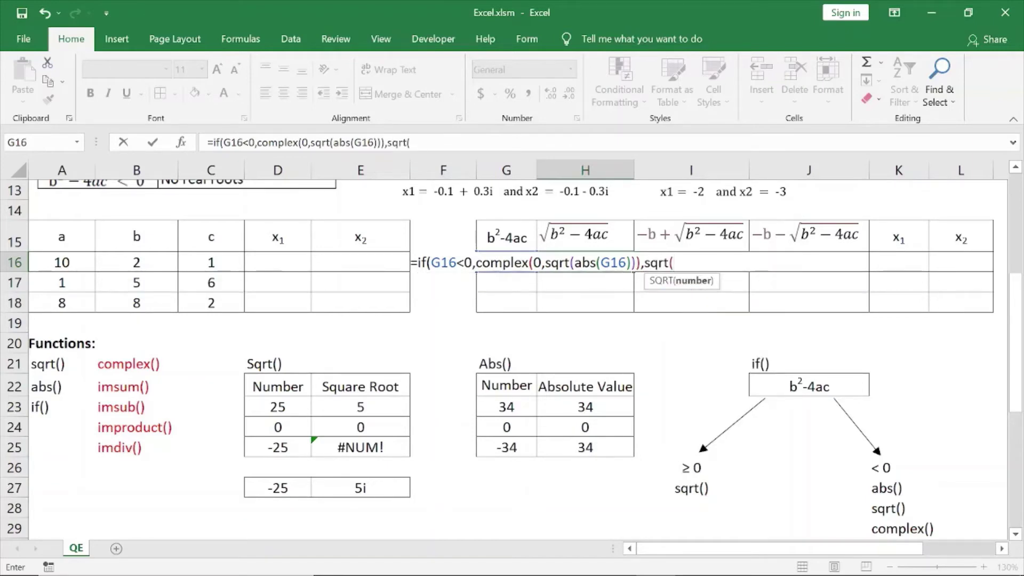
text(16)))
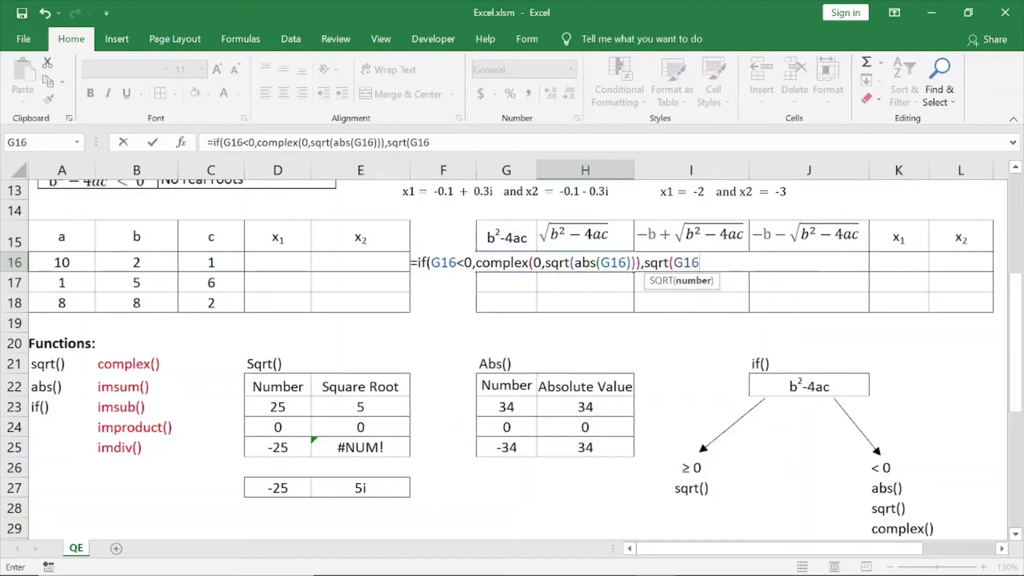
key(Return)
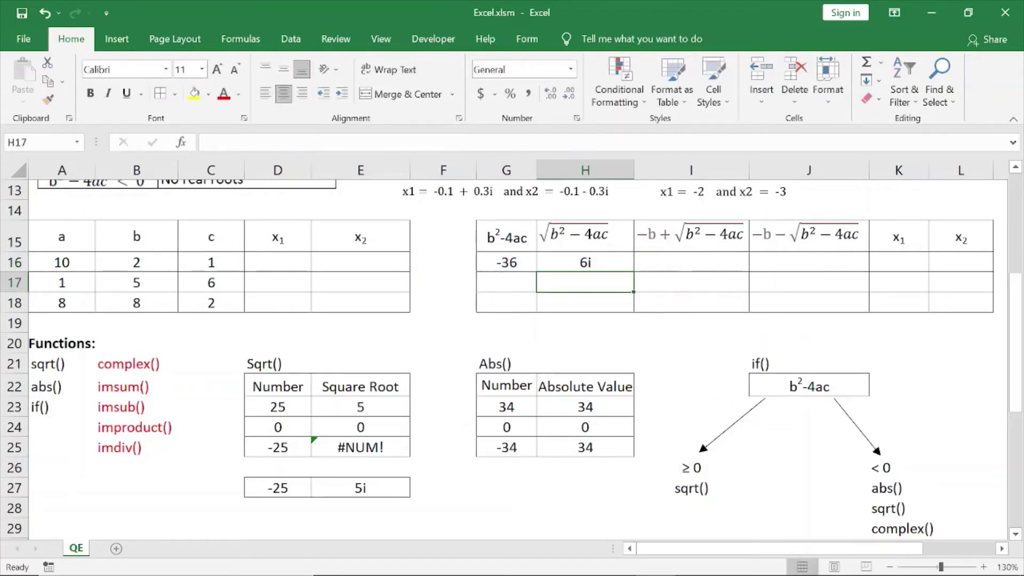
click(585, 263)
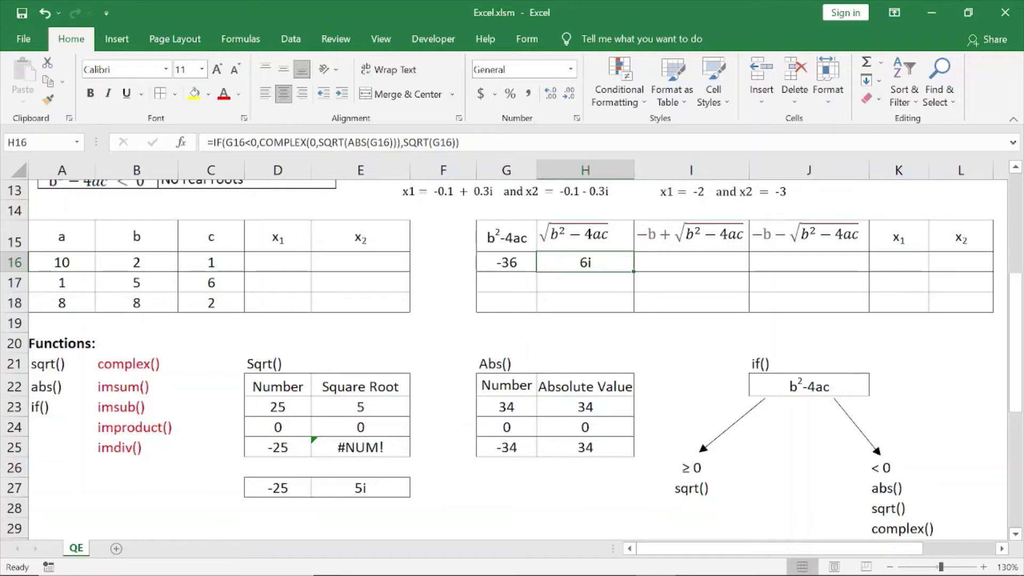
- Calculate −b plus the square root for the first equation by entering =imsub(H16,B16) in cell I16
click(137, 407)
click(691, 262)
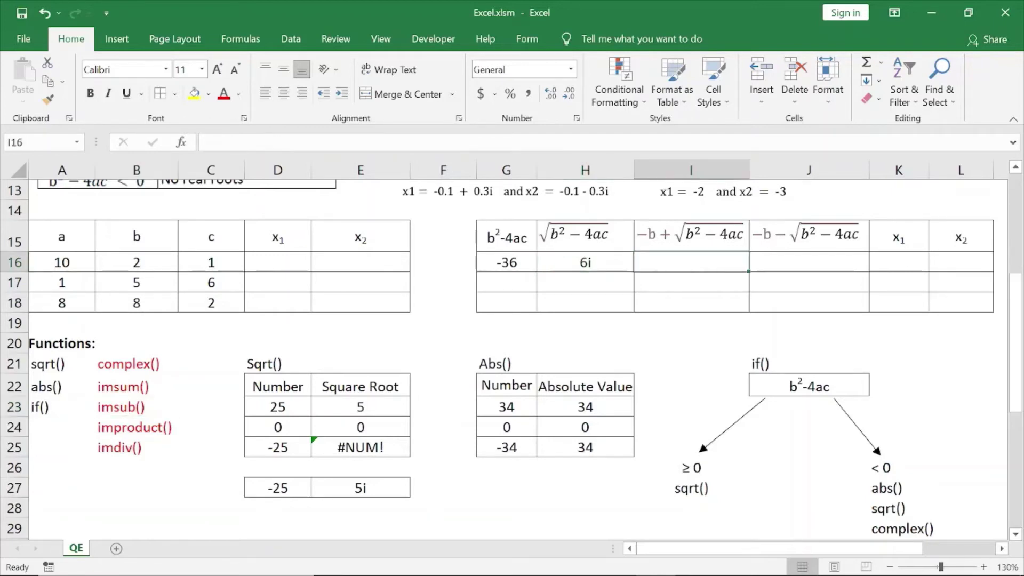
text(=ims)
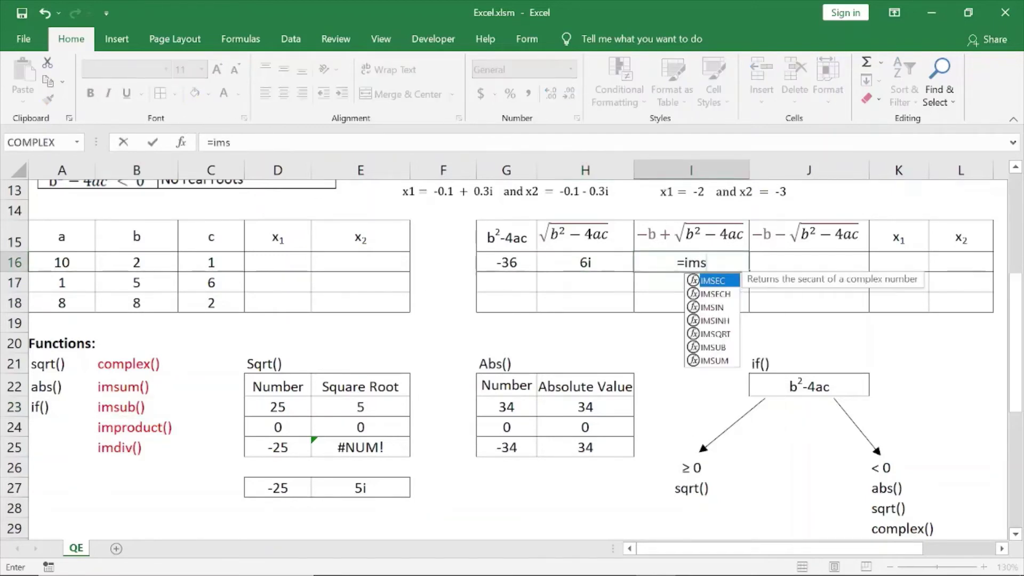
text(ub()
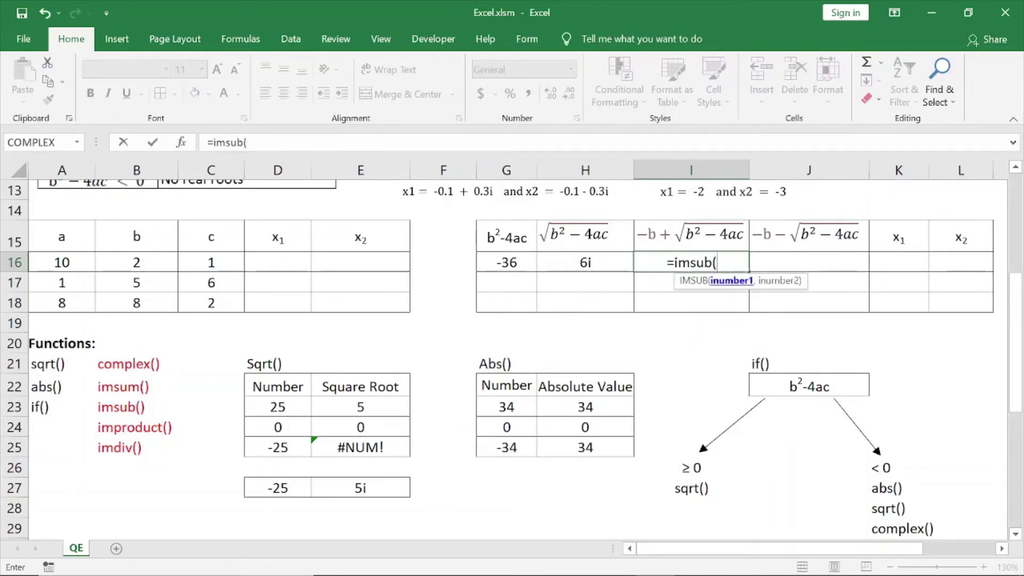
click(585, 262)
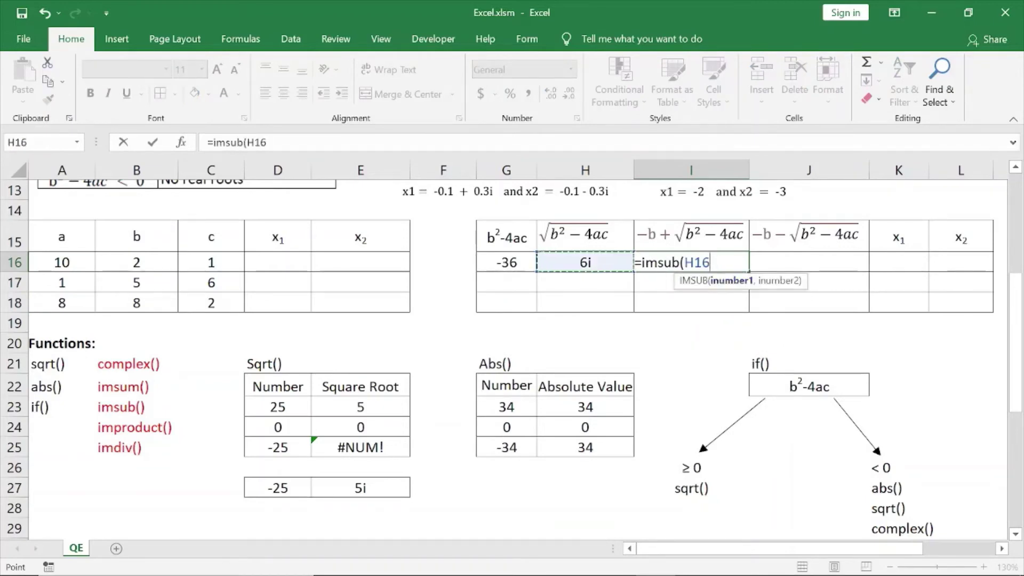
text(,)
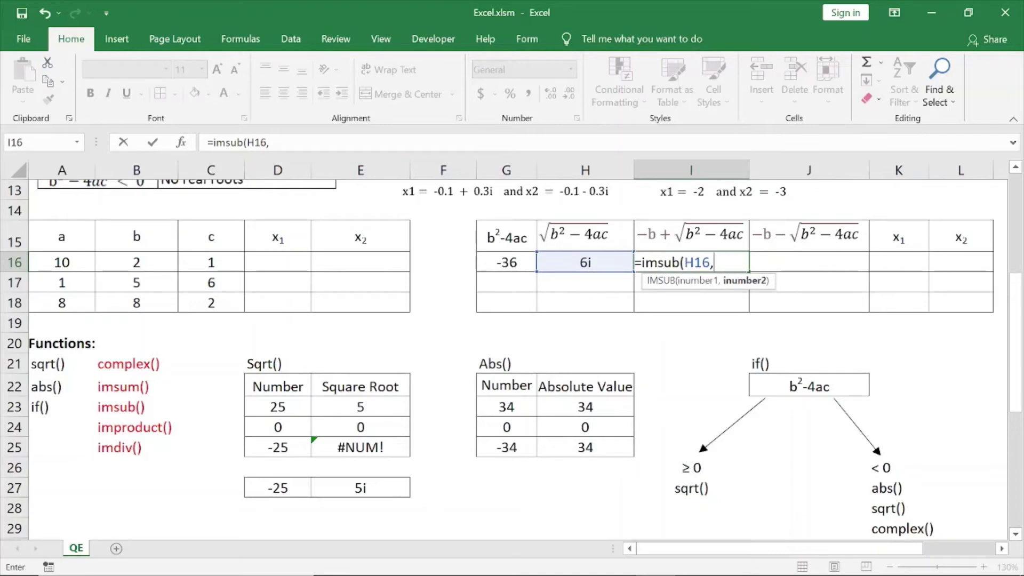
click(136, 263)
text())
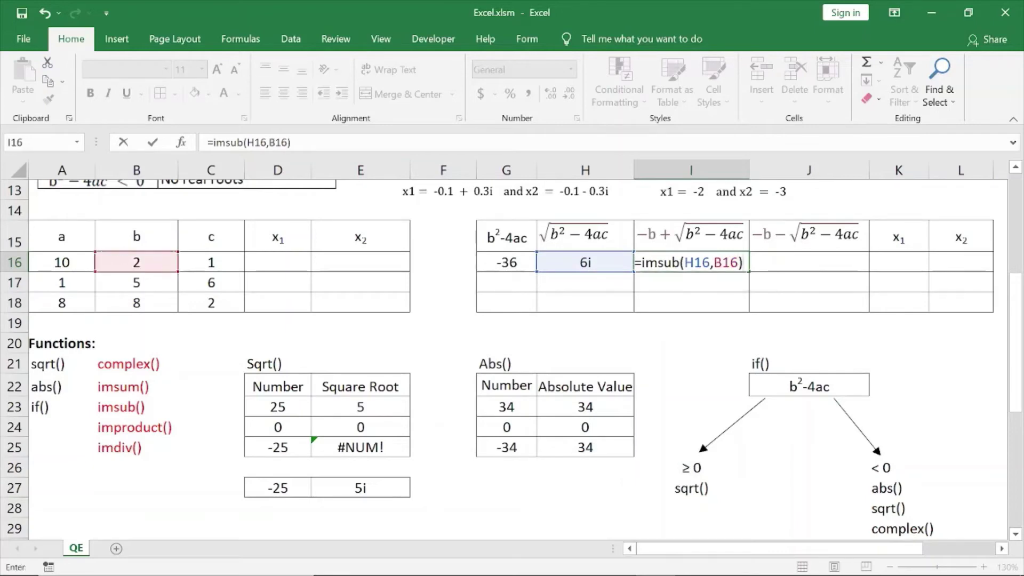
key(Return)
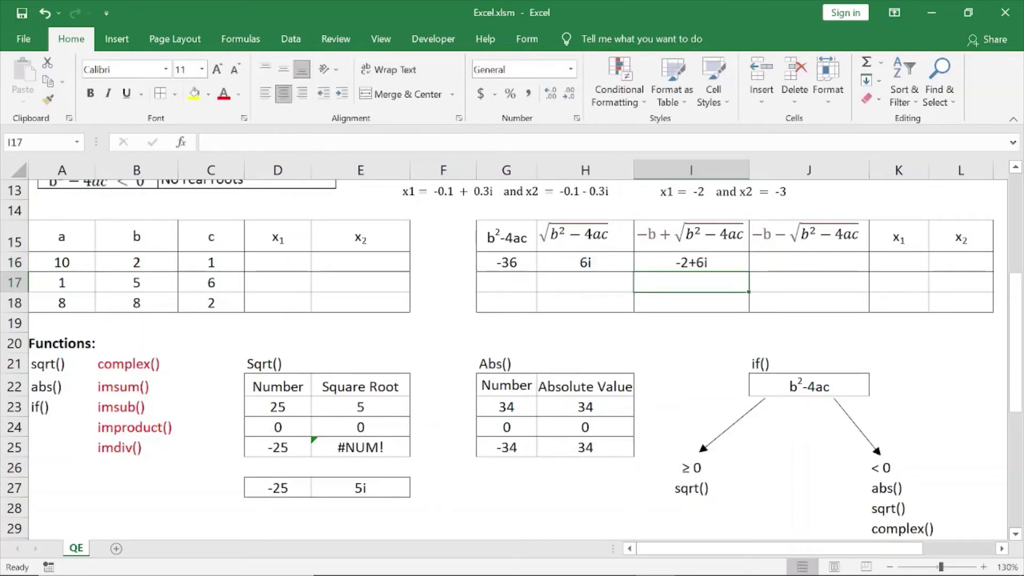
click(809, 262)
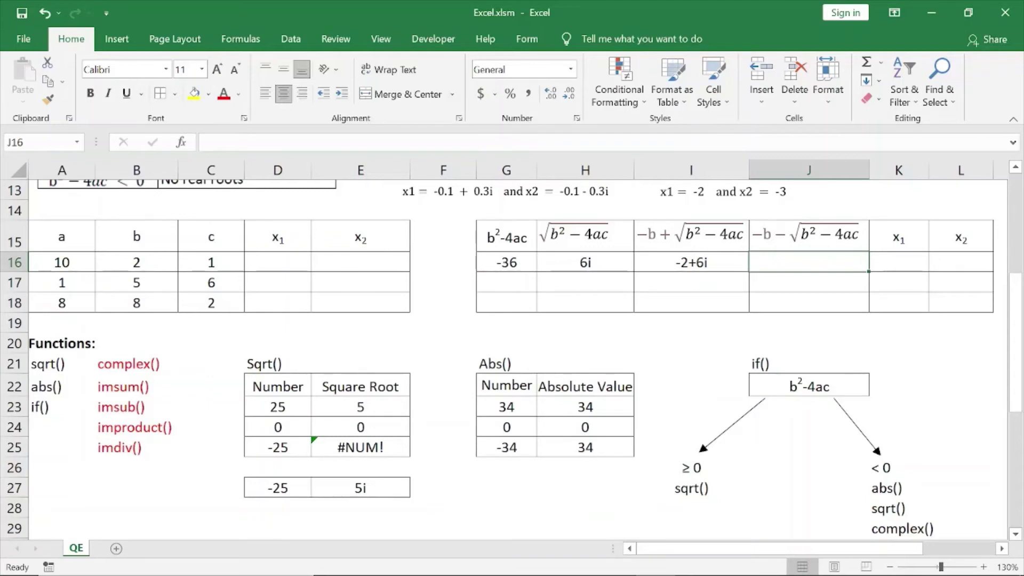
click(136, 386)
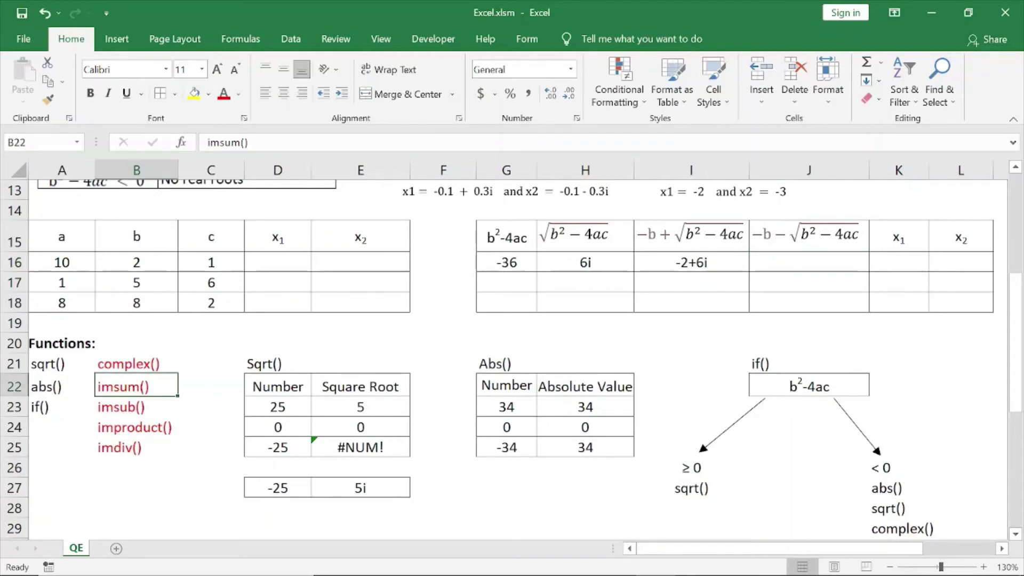
click(809, 262)
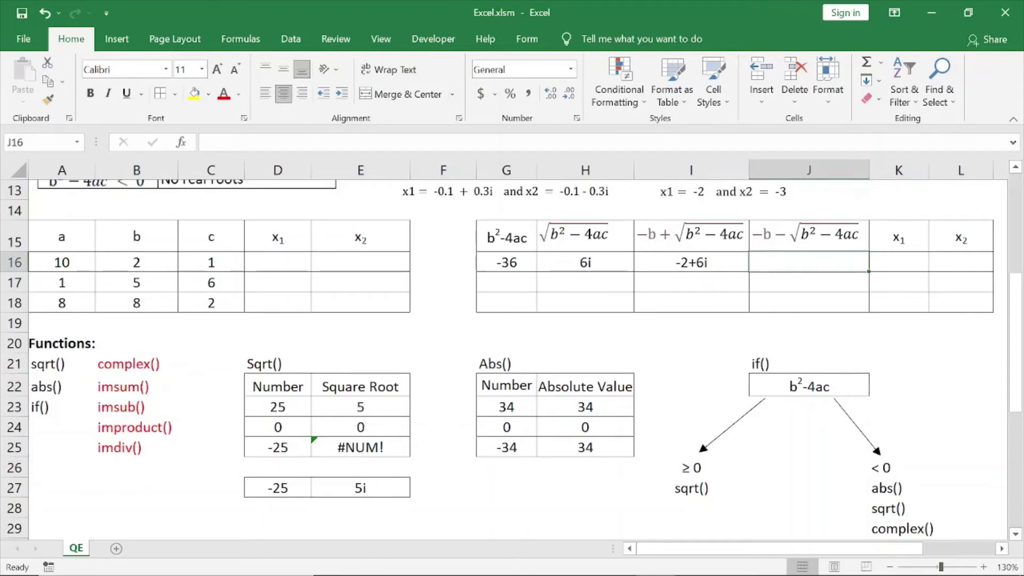
click(137, 386)
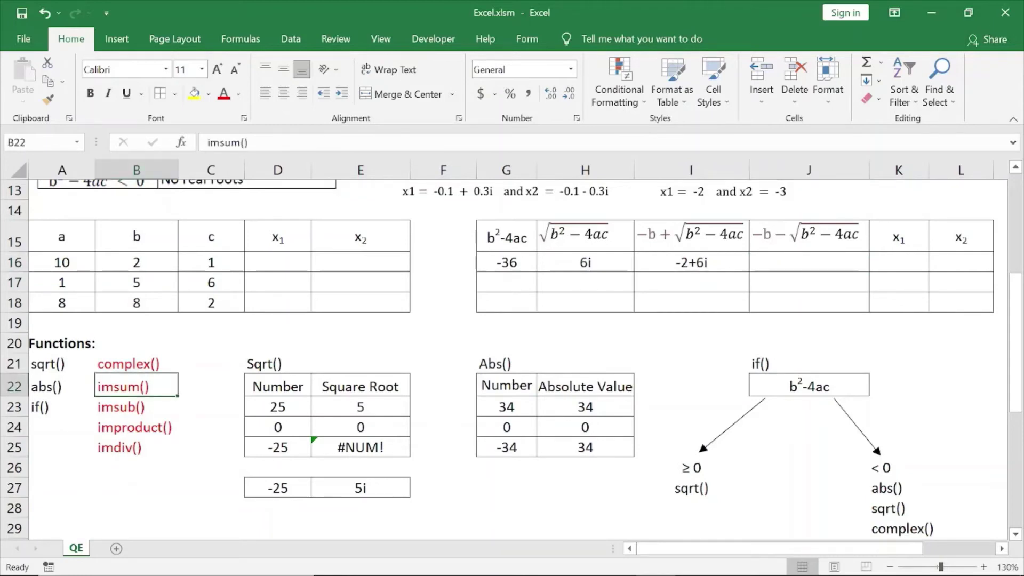
click(136, 427)
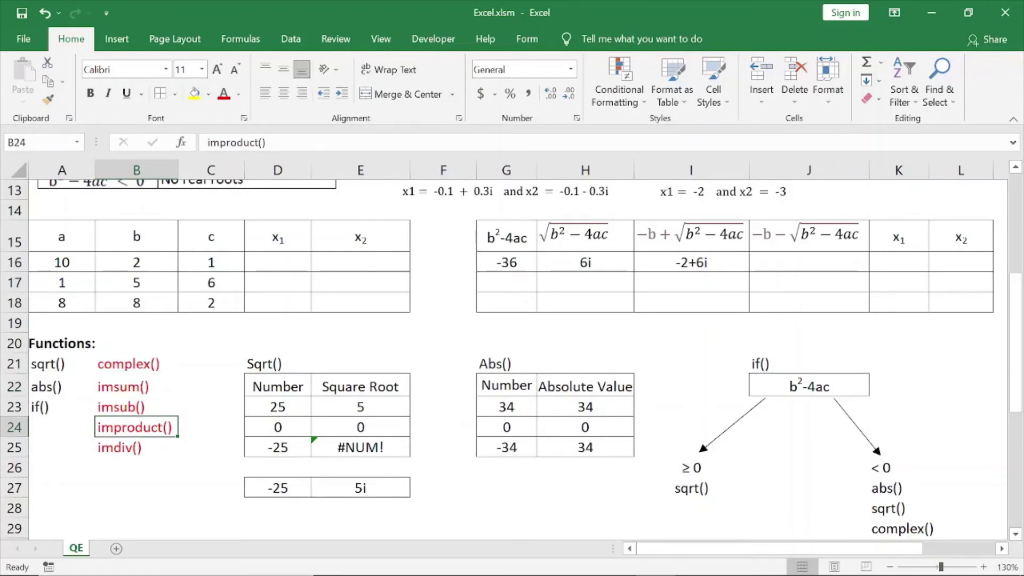
- Calculate −b minus the square root for the first equation by entering =improduct(-1,imsum(H16,B16)) in cell J16
click(809, 262)
text(=i)
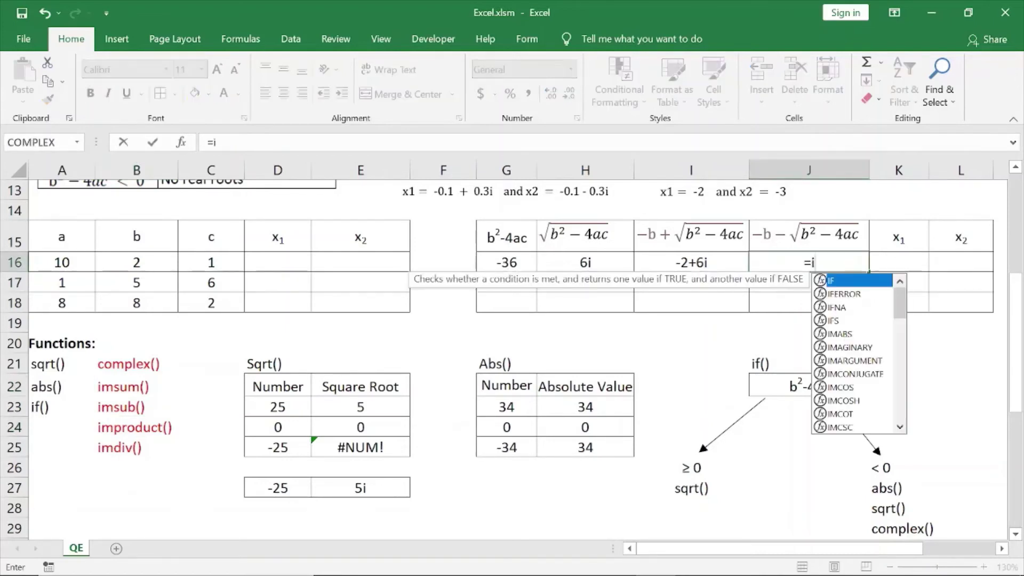
text(mprod)
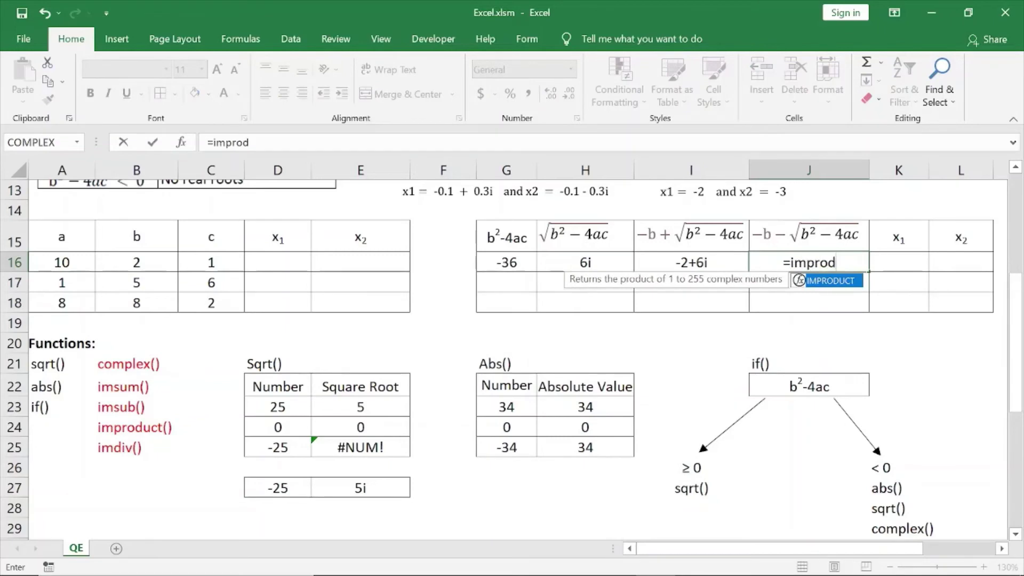
text(uct()
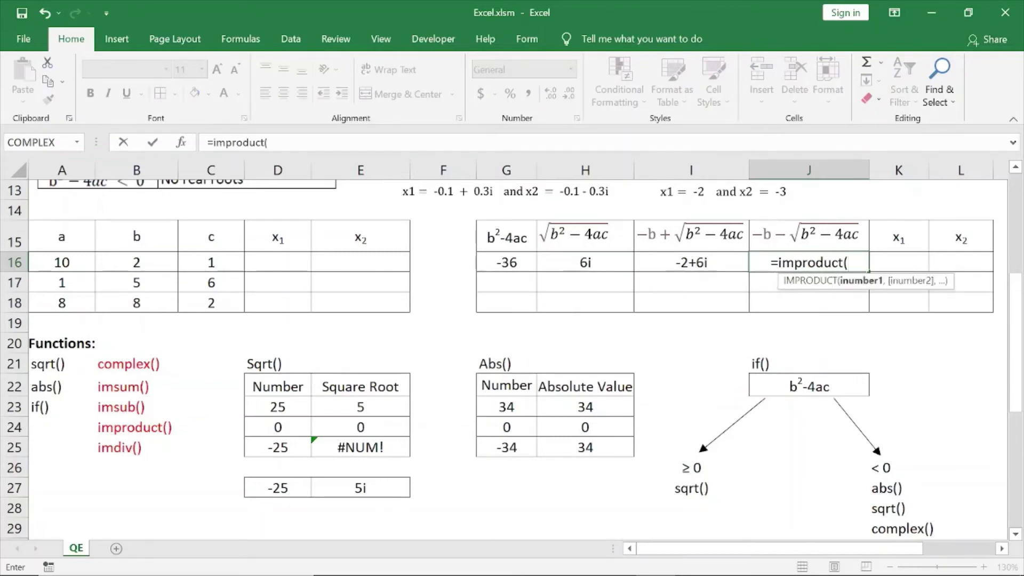
text(-1,)
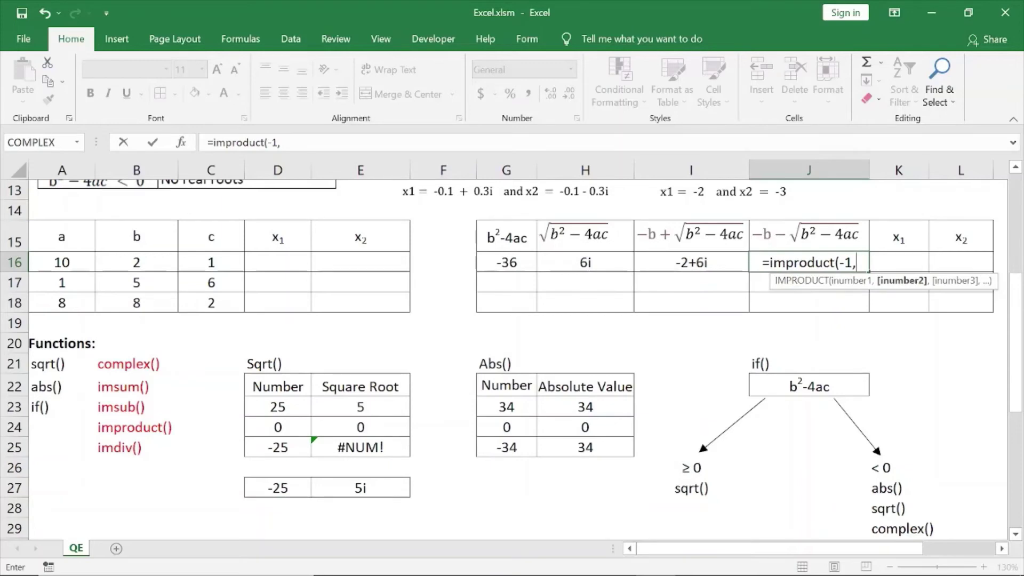
text(imsum()
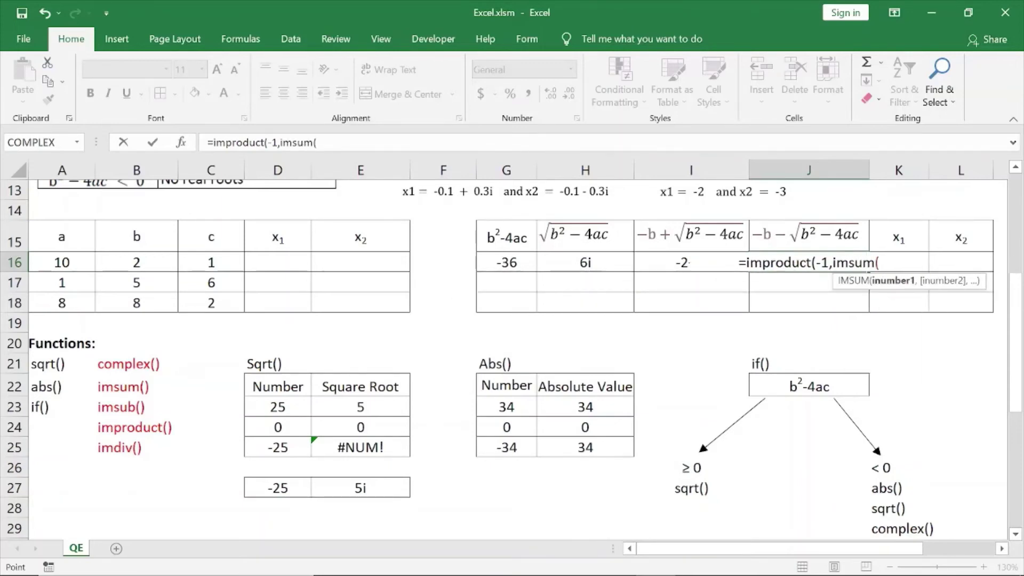
click(585, 262)
text(,)
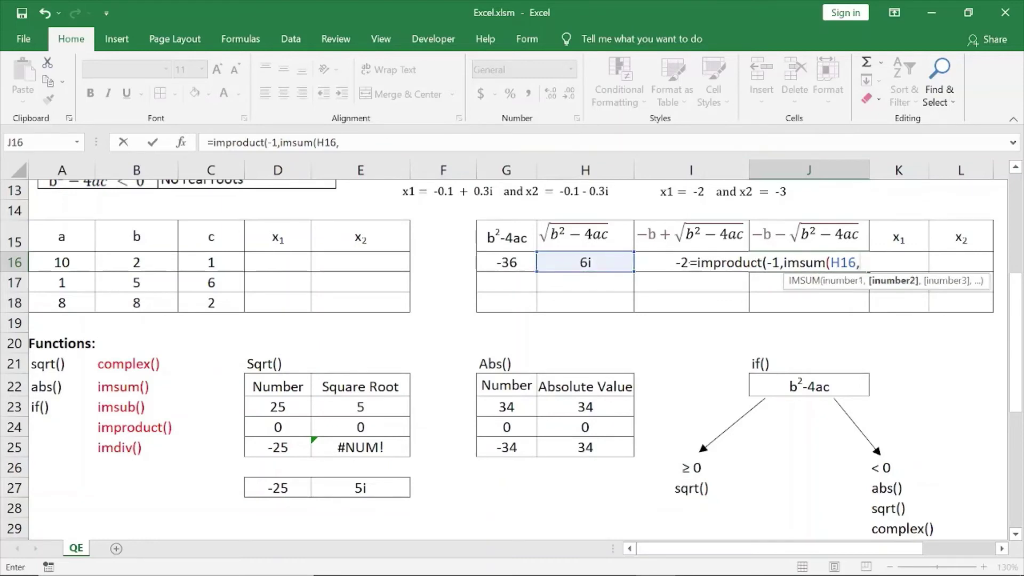
click(136, 262)
text()))
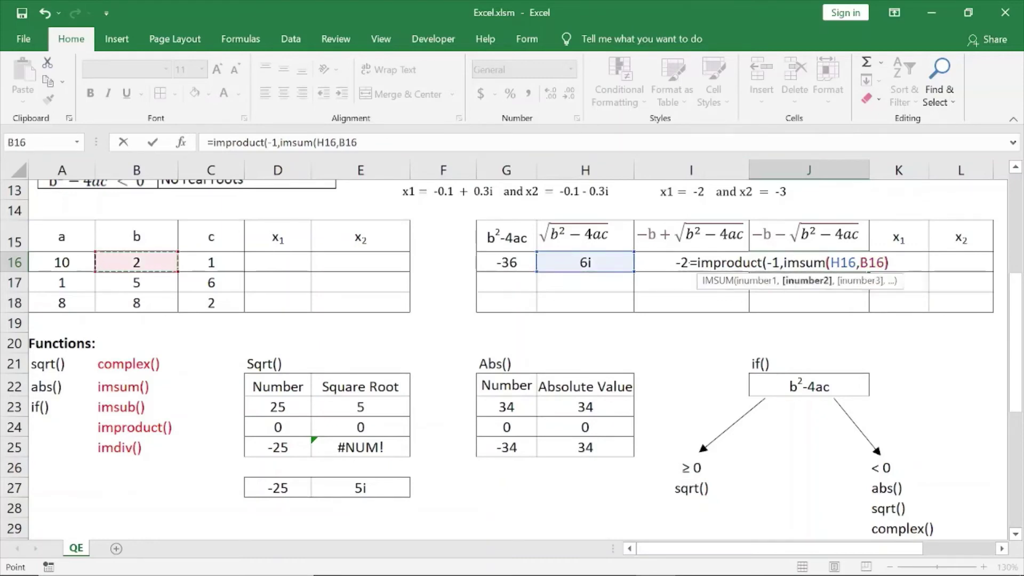
key(Return)
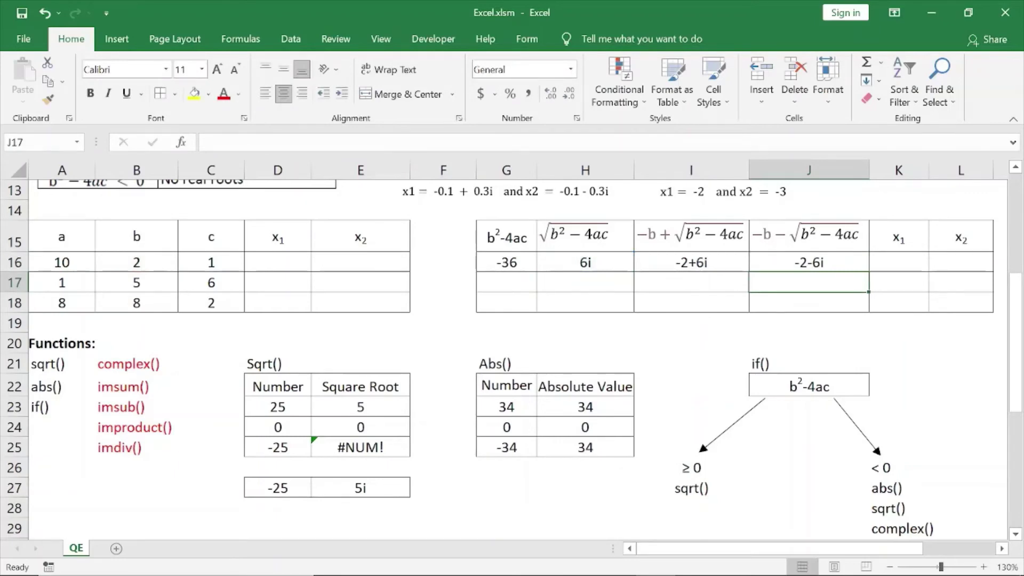
- Calculate the first root x1 of the first equation by entering =imdiv(I16,2*A16) in cell K16
click(899, 262)
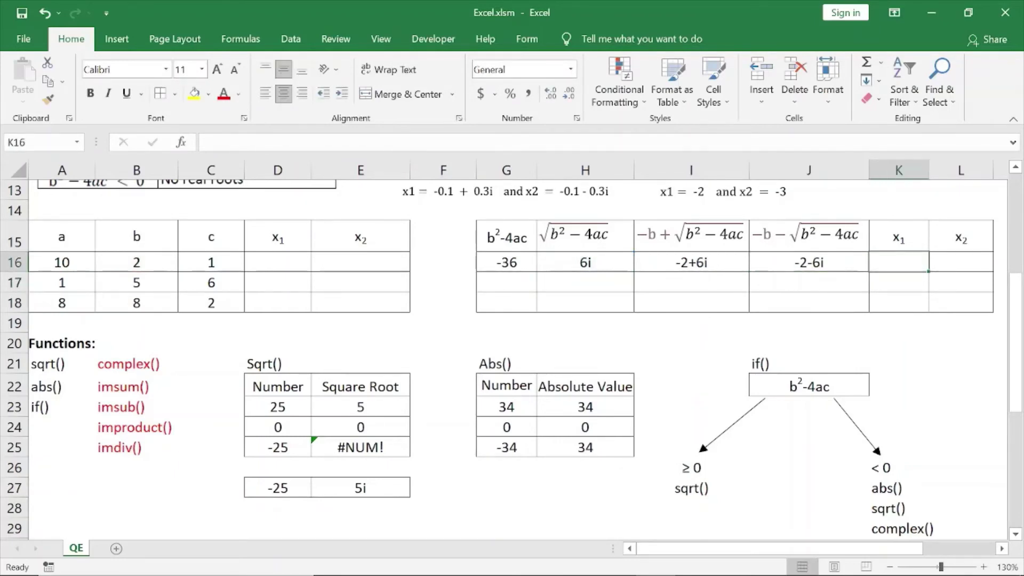
click(692, 262)
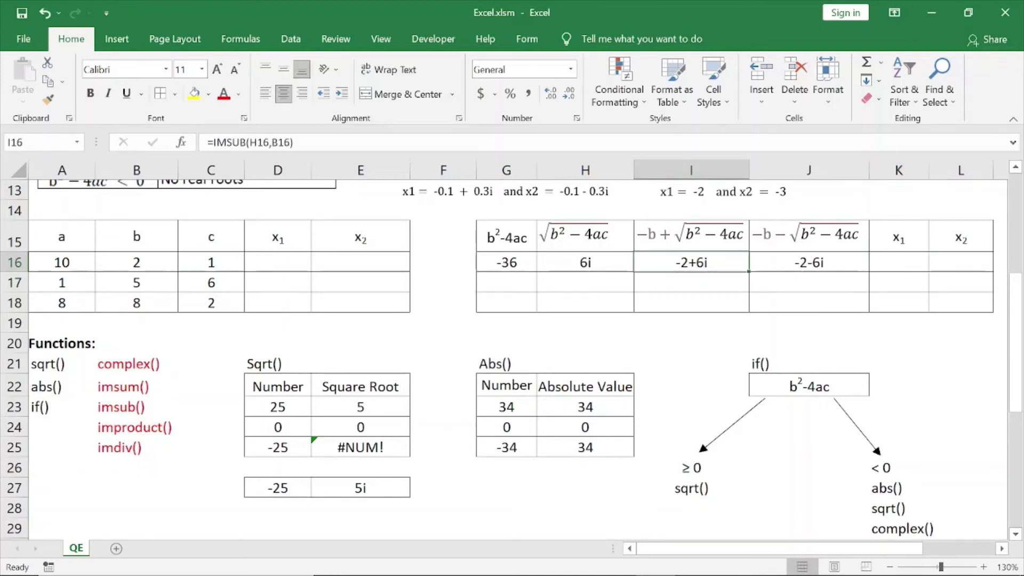
click(809, 262)
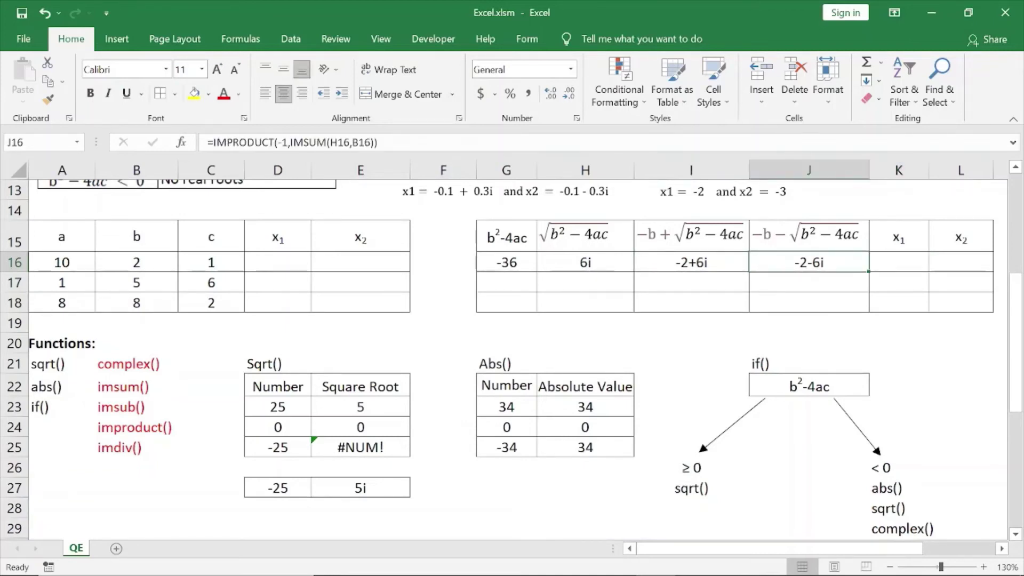
click(898, 262)
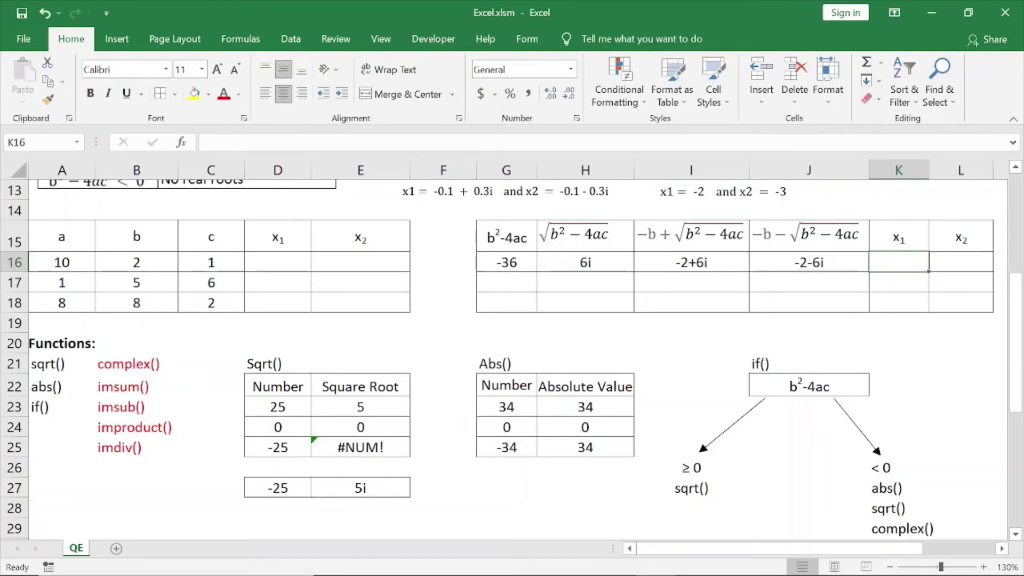
text(=imdi)
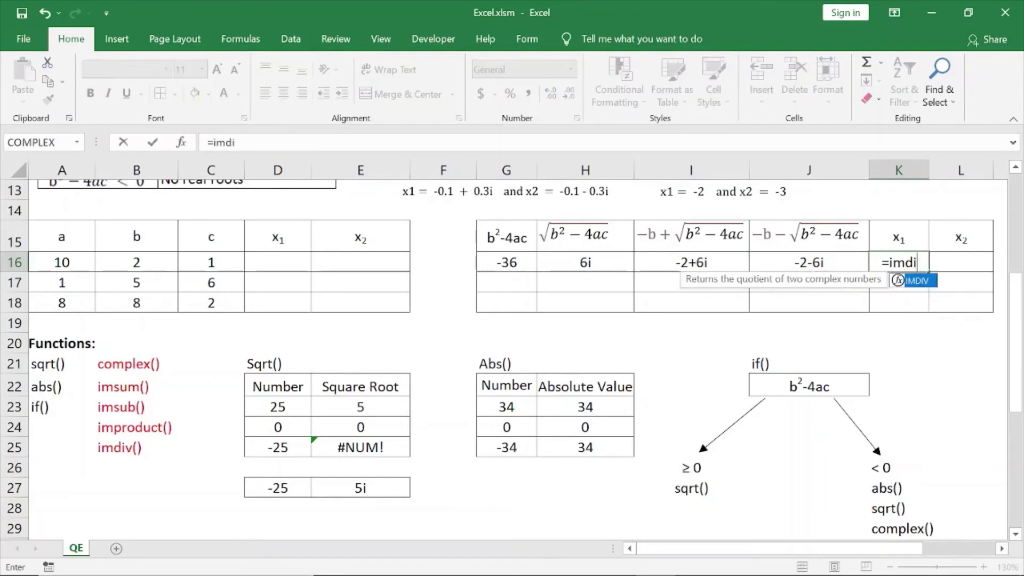
text(v()
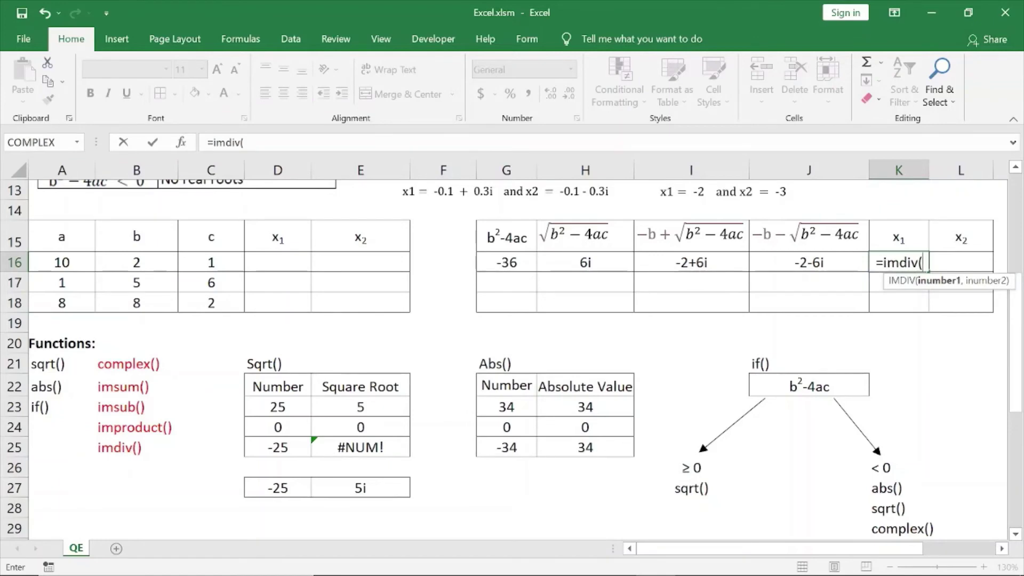
click(691, 263)
text(,2)
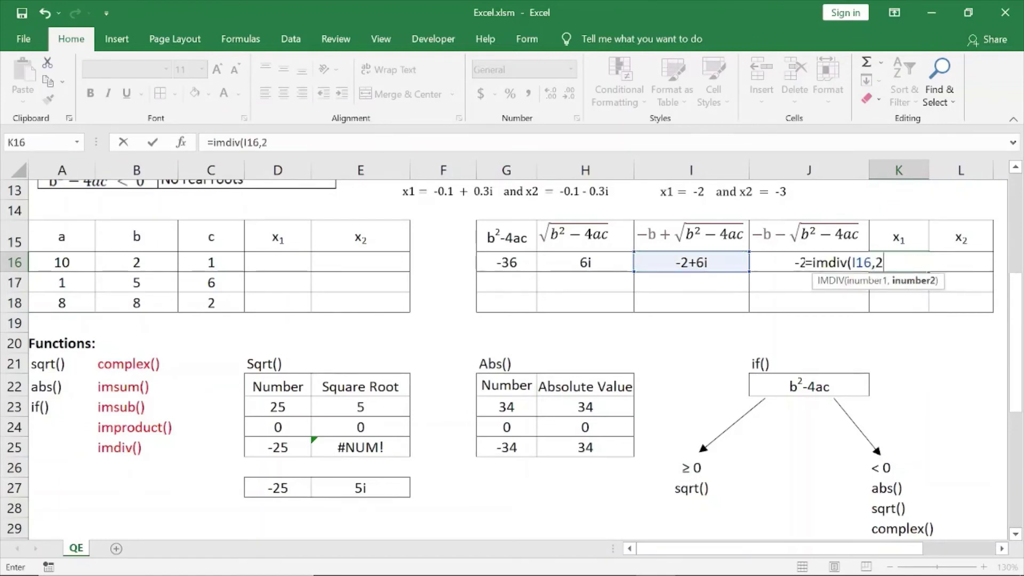
text(*)
click(62, 262)
text())
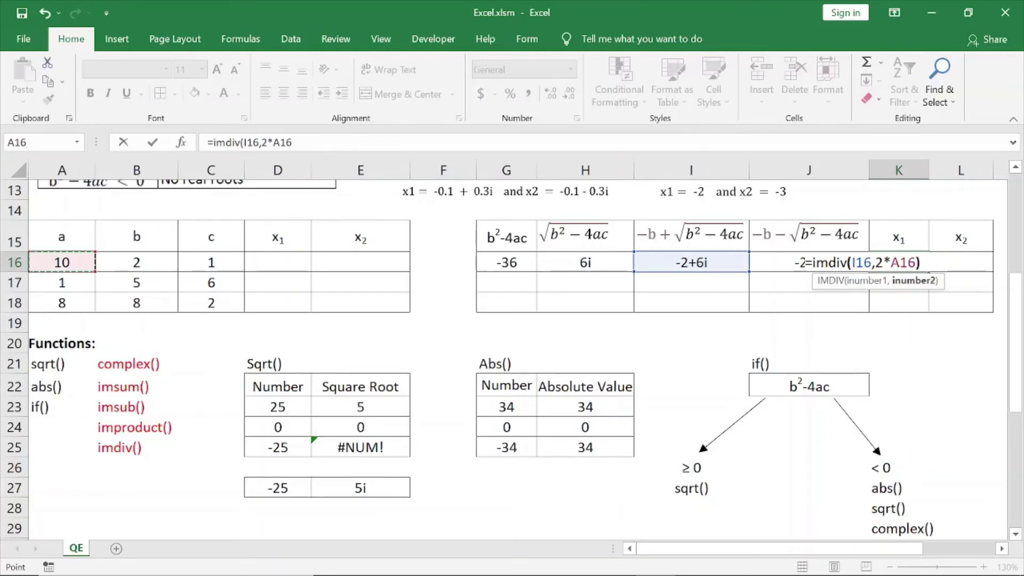
key(Return)
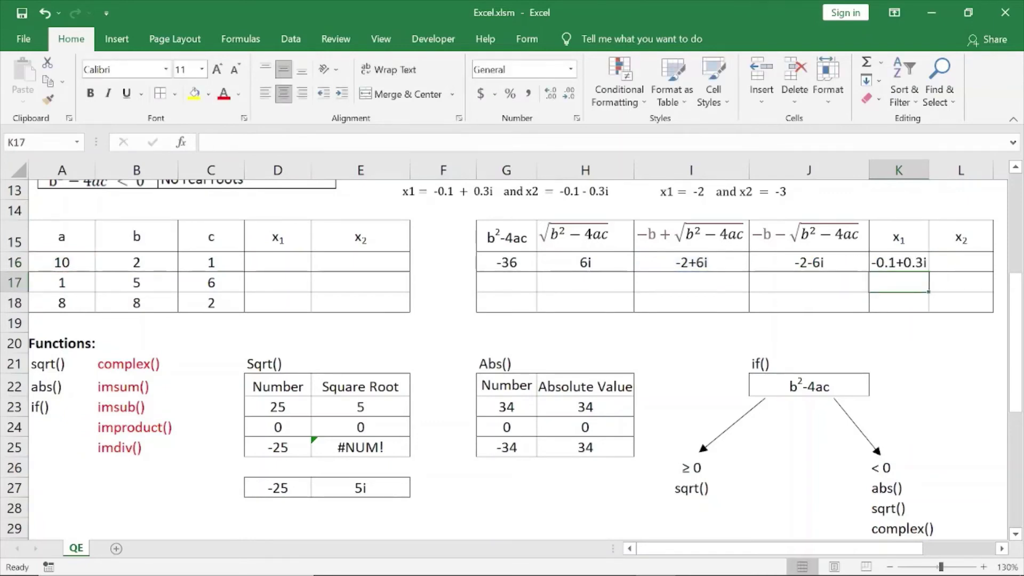
- Calculate the second root x2 of the first equation by entering =imdiv(J16,2*A16) in cell L16
click(961, 262)
text(=imd)
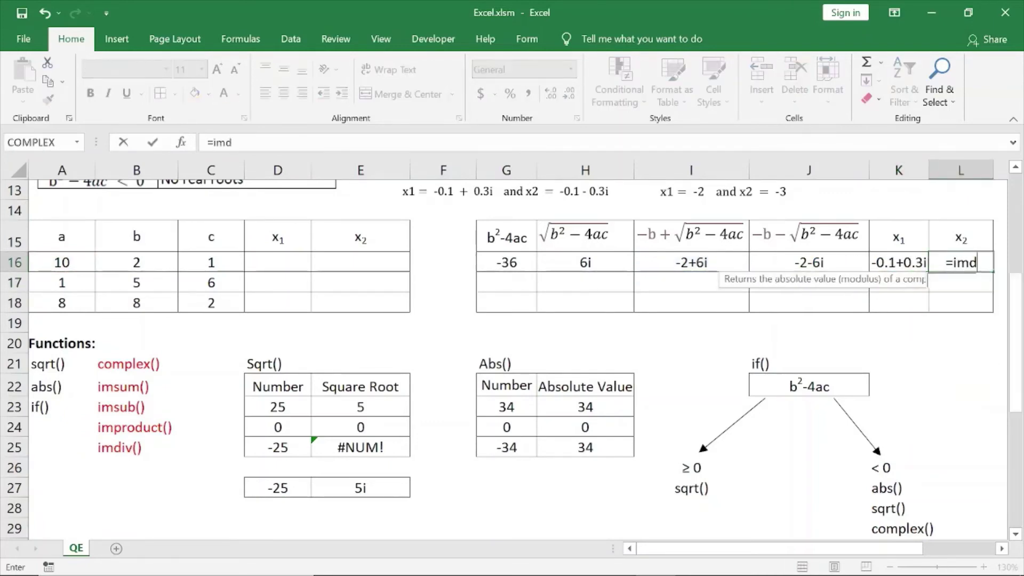
text(iv()
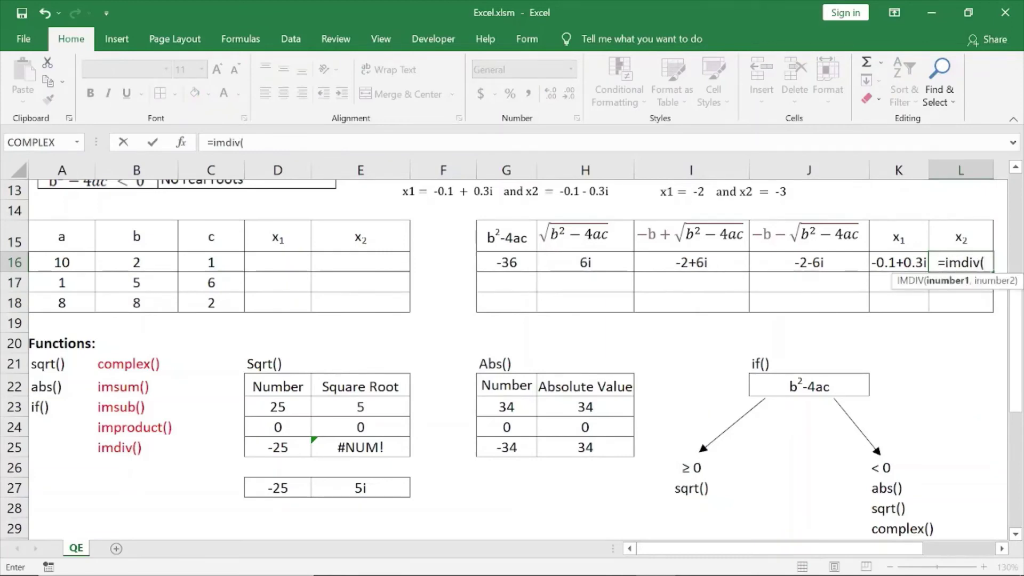
click(808, 262)
text(,)
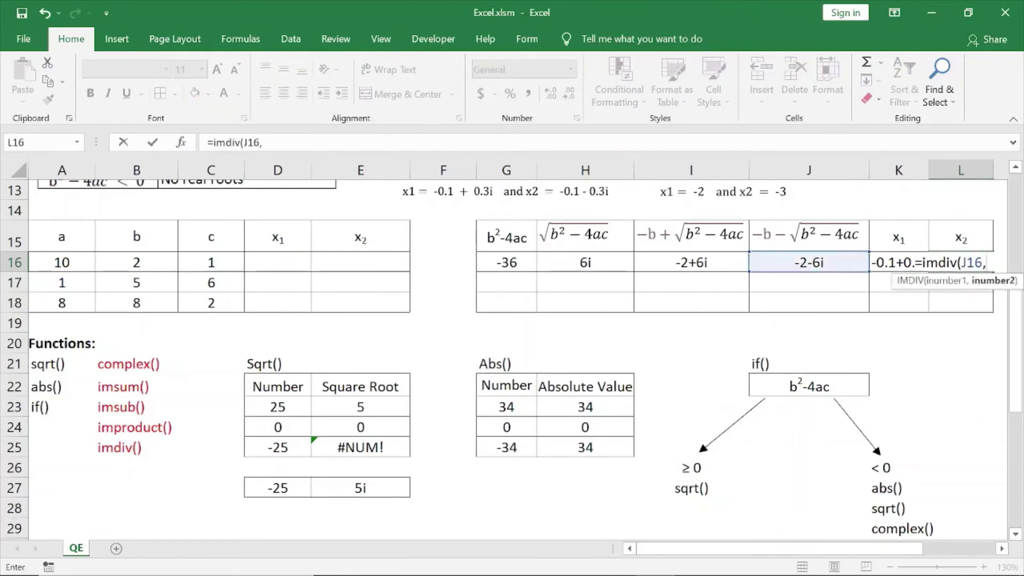
text(2*)
click(62, 262)
text())
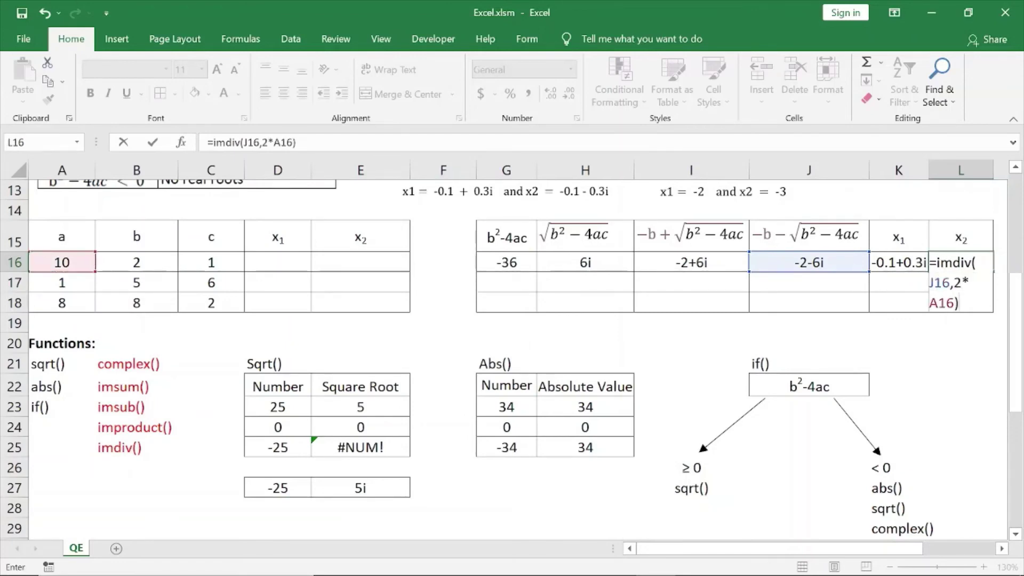
key(Return)
- Fill each formula in cells G16 through L16 down to row 18 for the other two equations
drag(537, 272, 533, 310)
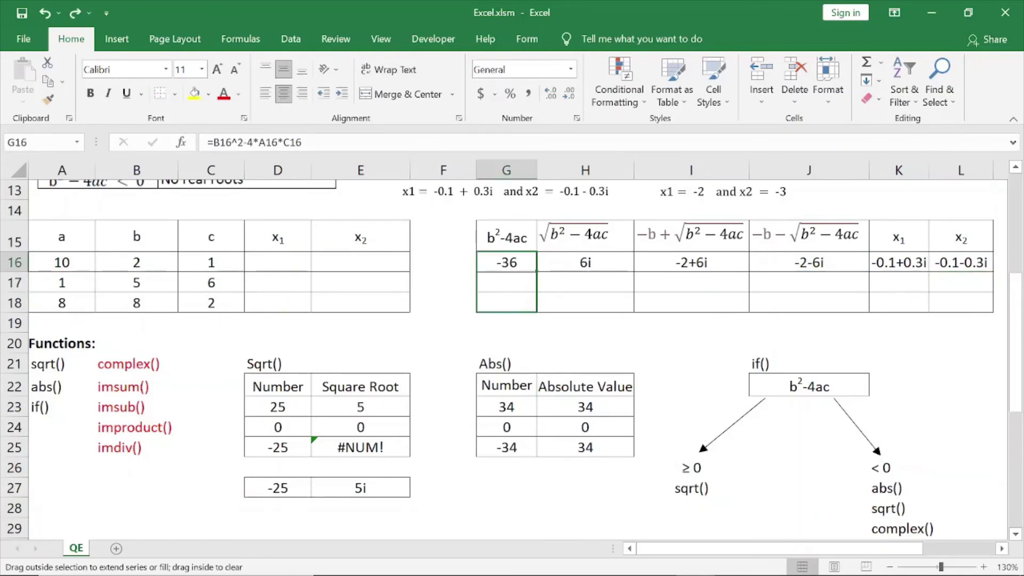
click(585, 262)
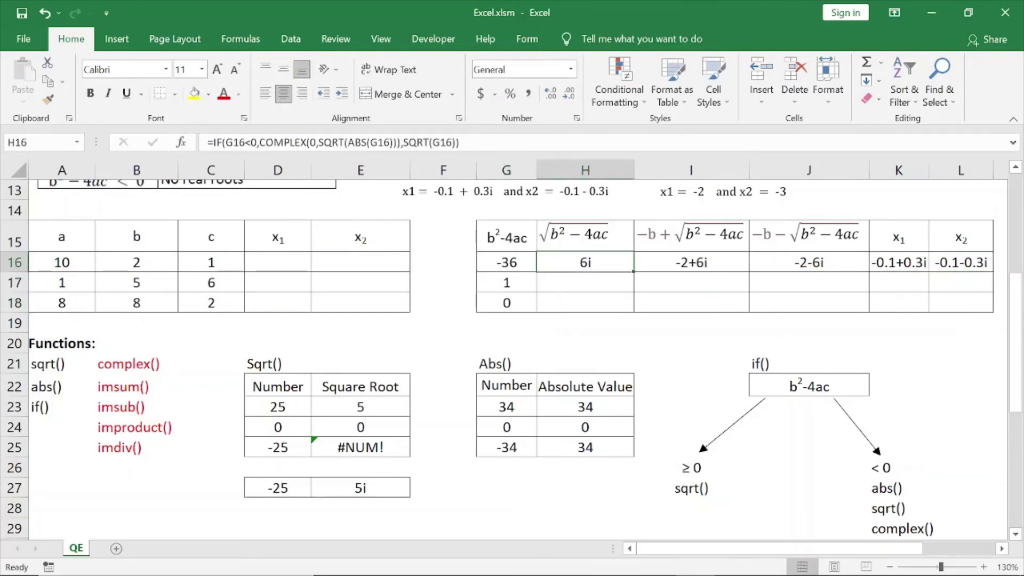
drag(633, 272, 633, 310)
click(691, 262)
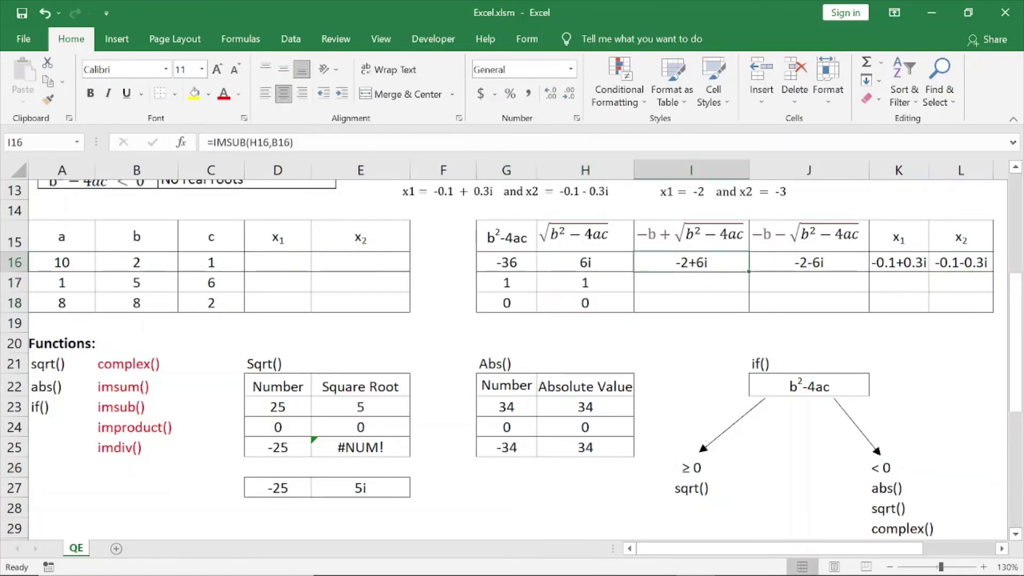
drag(749, 271, 749, 310)
click(808, 262)
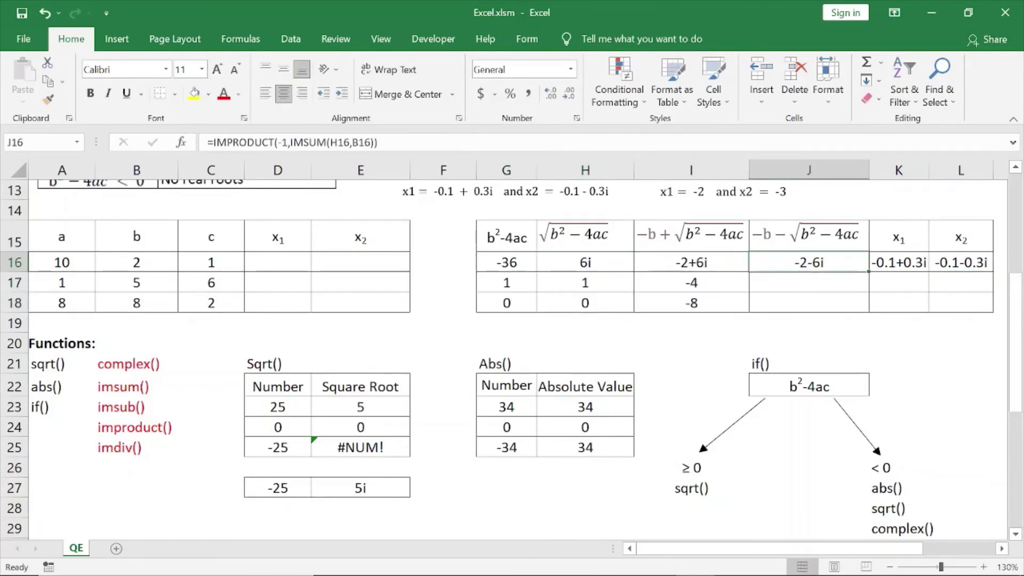
drag(869, 272, 869, 310)
click(898, 262)
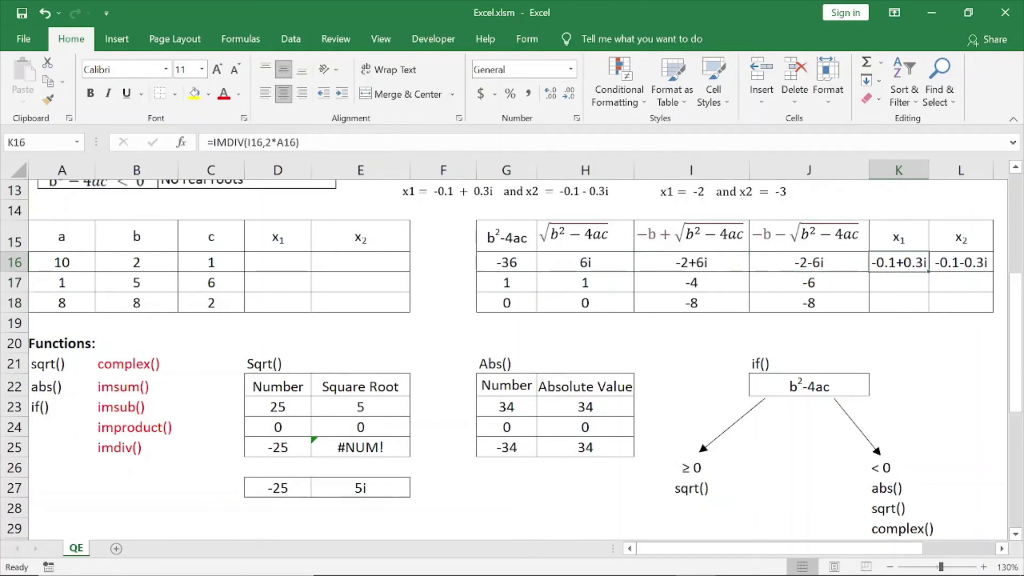
drag(929, 271, 929, 309)
click(961, 262)
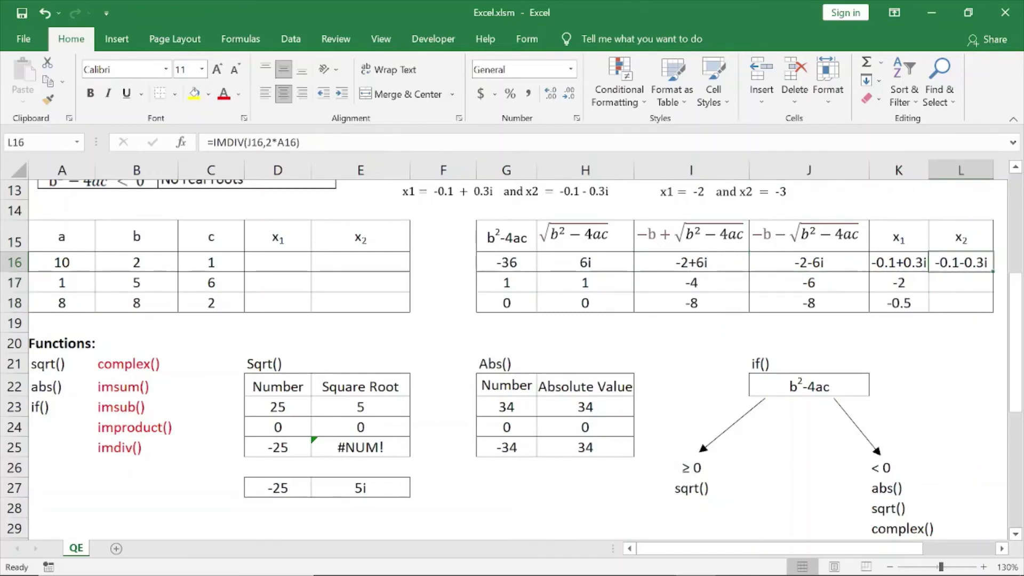
drag(993, 272, 993, 309)
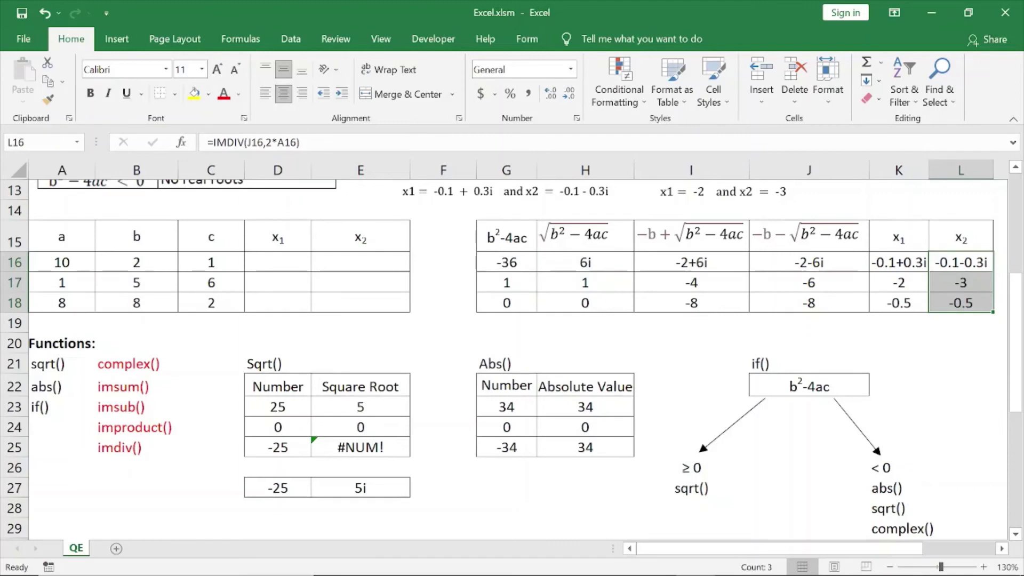
- Link the x1 result cell D16 to K16 and fill the reference across to the x2 cell E16
click(278, 262)
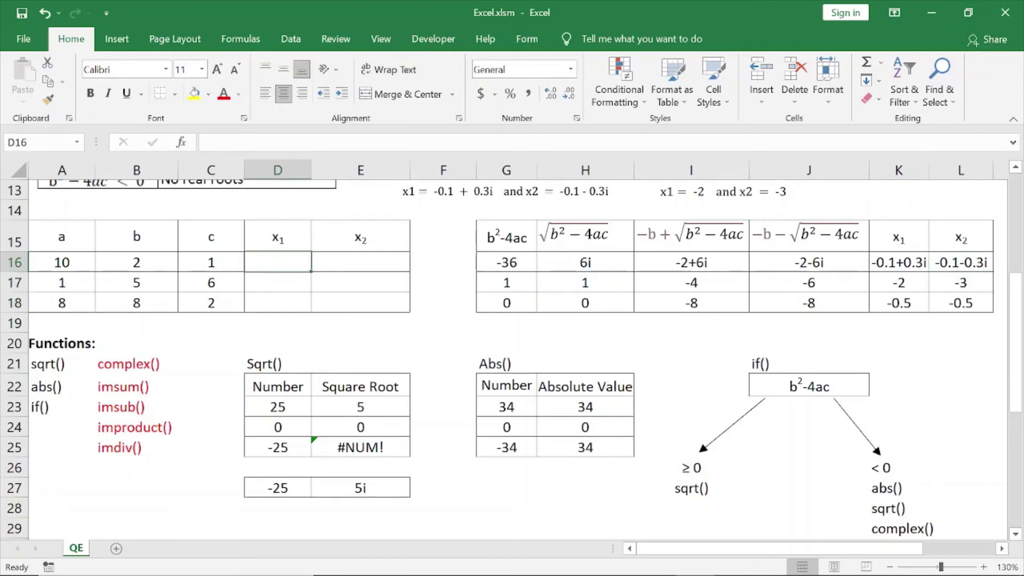
text(=)
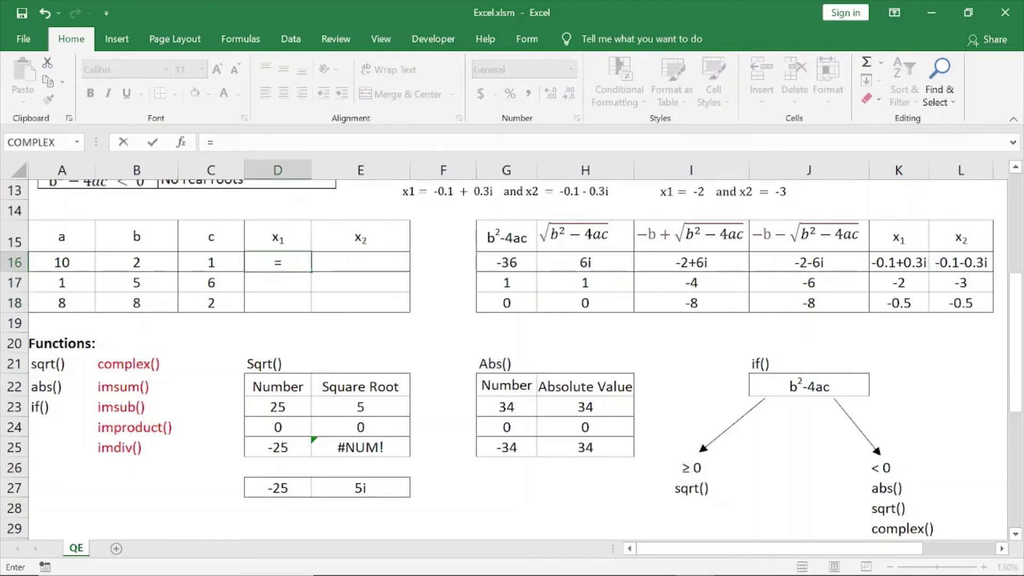
click(898, 262)
key(Return)
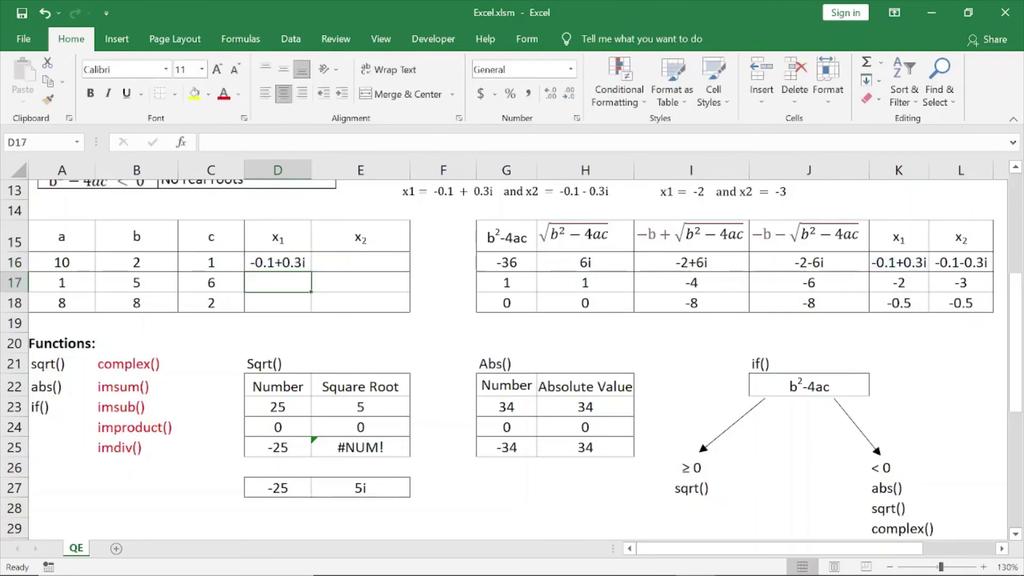
click(278, 262)
drag(312, 272, 391, 265)
- Fill the x1 and x2 references in D16 and E16 down to row 18
click(278, 262)
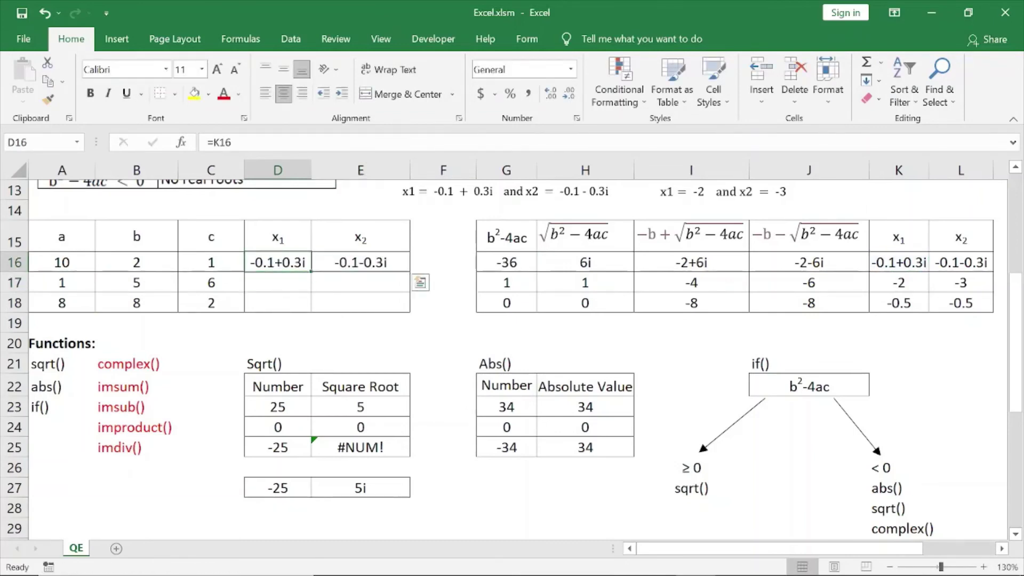
drag(311, 272, 279, 307)
click(361, 262)
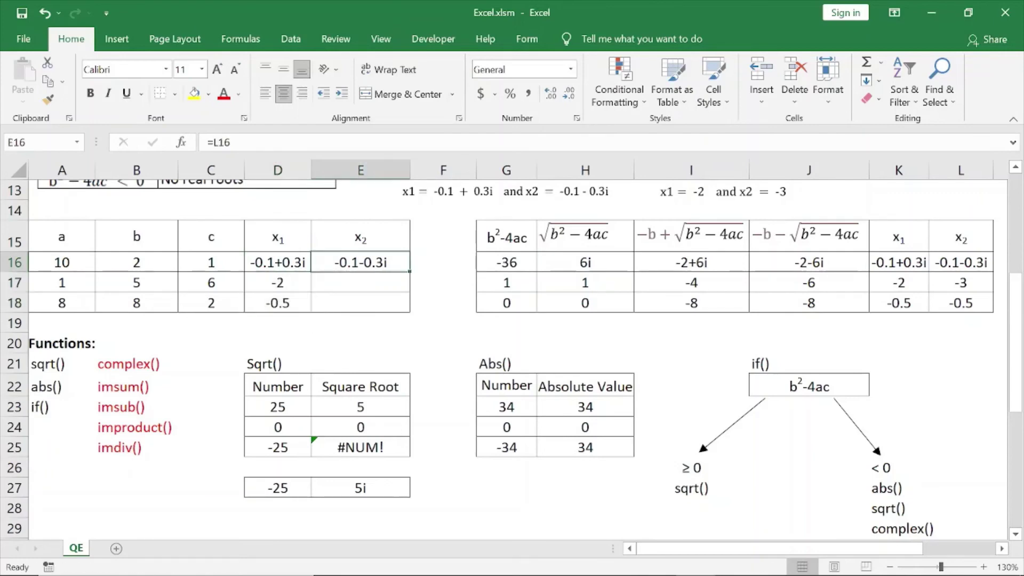
key(Down)
key(Up)
drag(410, 272, 410, 313)
click(443, 363)
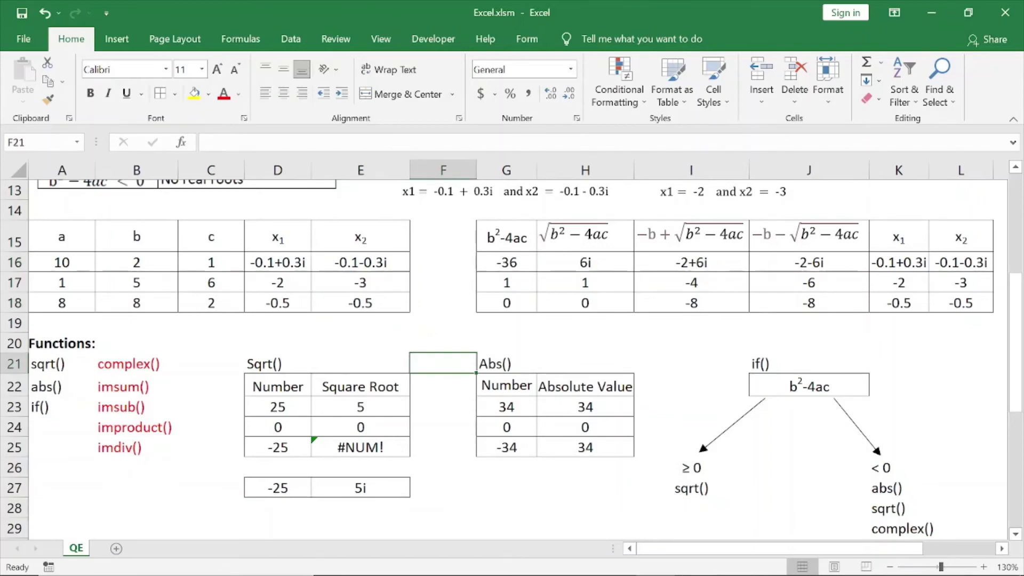
click(62, 262)
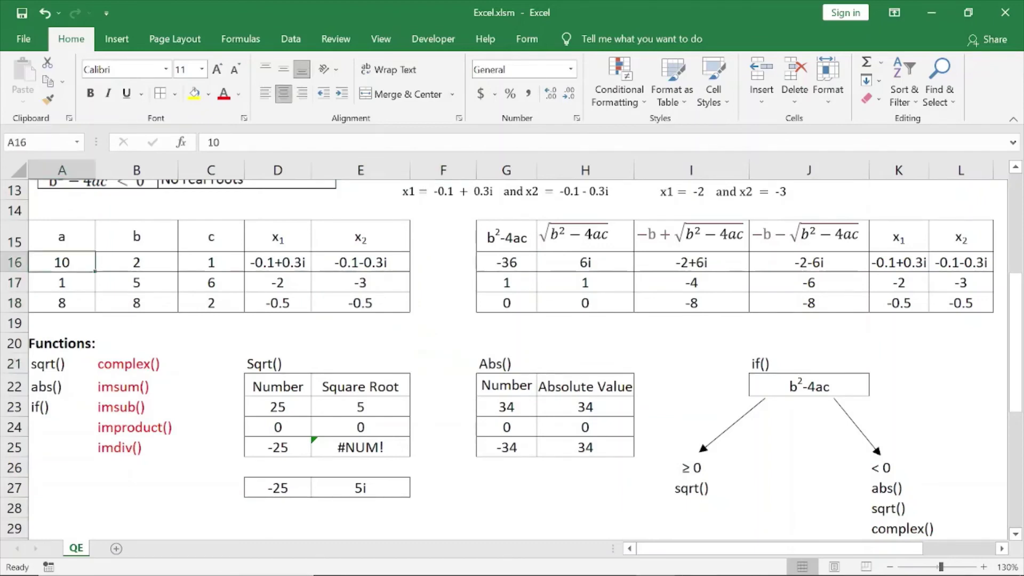
- Compare the x1 and x2 results in D16:E18 with the worked solutions of the three quadratic equations above the table
scroll(62, 262, up, 4)
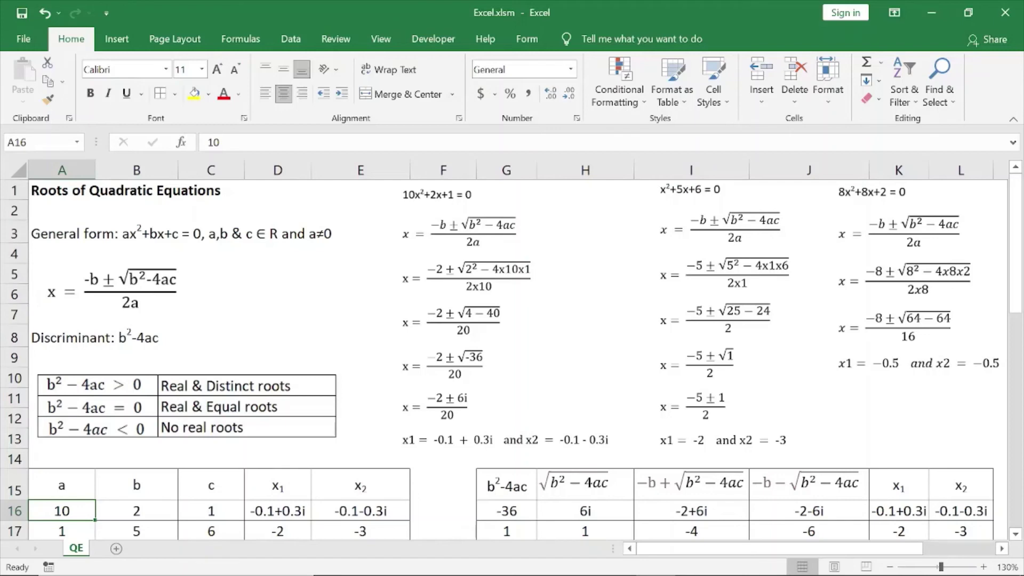
drag(278, 511, 361, 511)
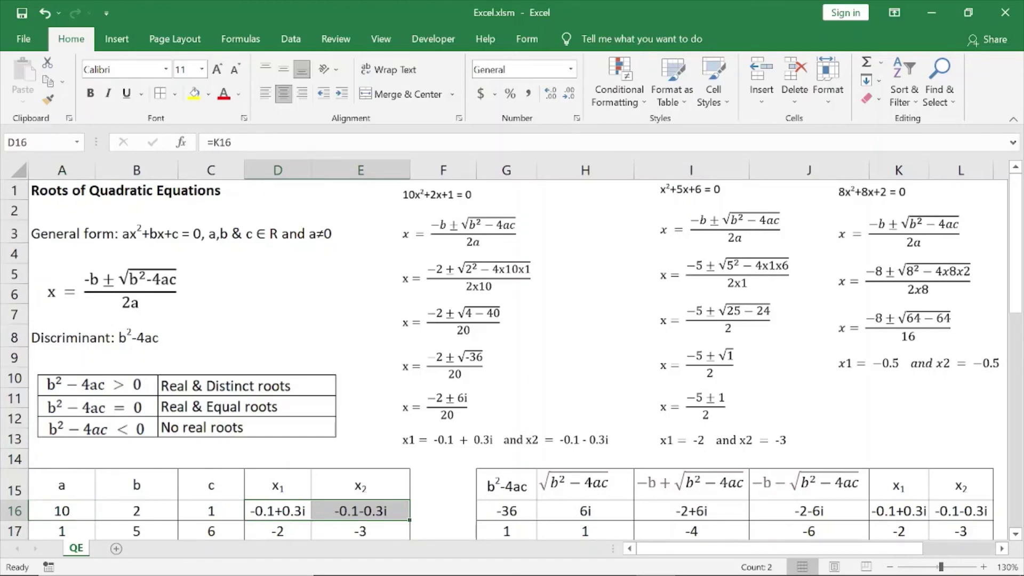
scroll(360, 511, down, 1)
drag(278, 468, 360, 468)
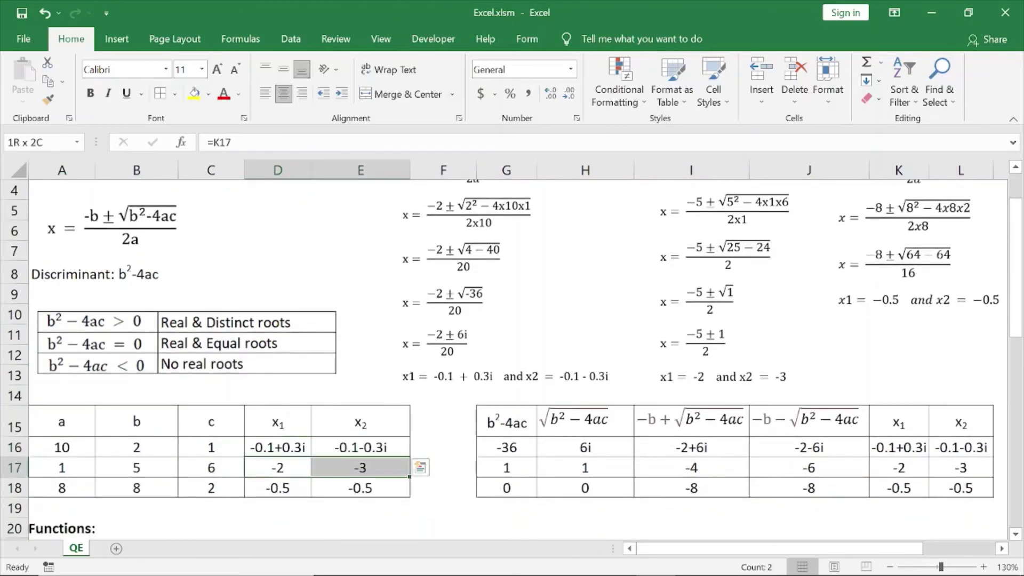
scroll(512, 352, up, 1)
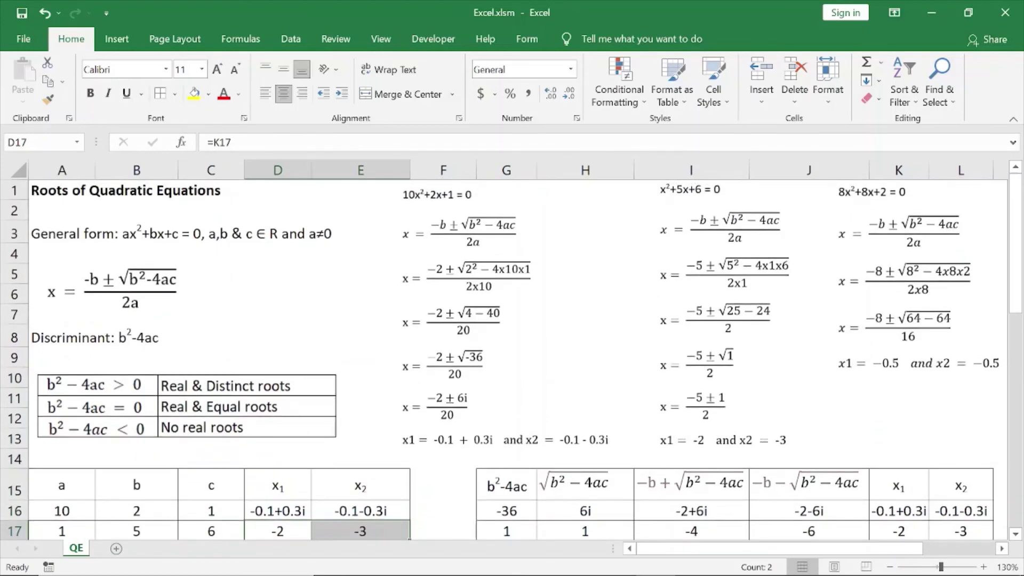
scroll(361, 468, down, 1)
drag(278, 487, 361, 488)
click(360, 528)
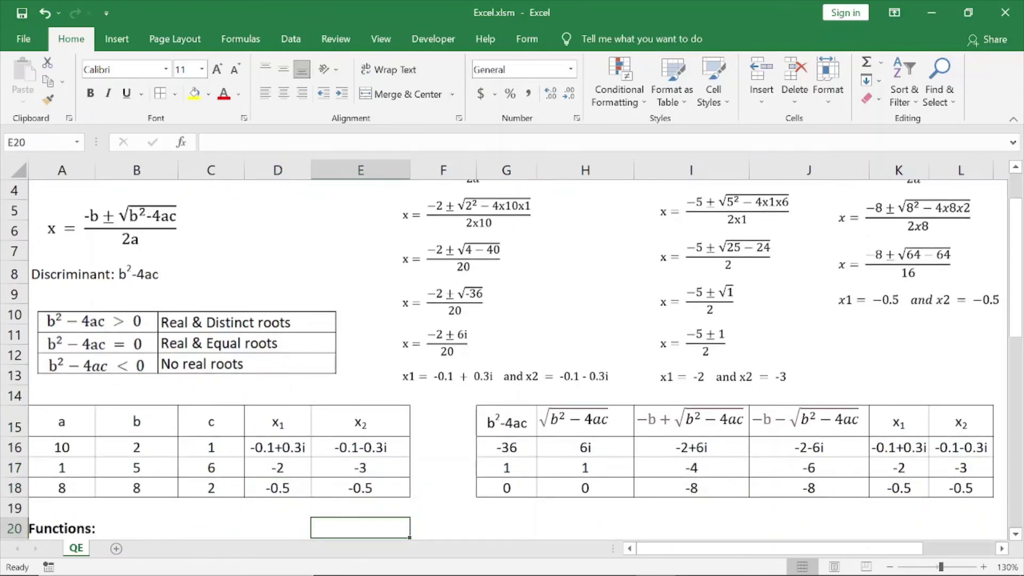
- Check each discriminant in G16:G18 against the type of roots shown in the same row of columns D and E
click(506, 447)
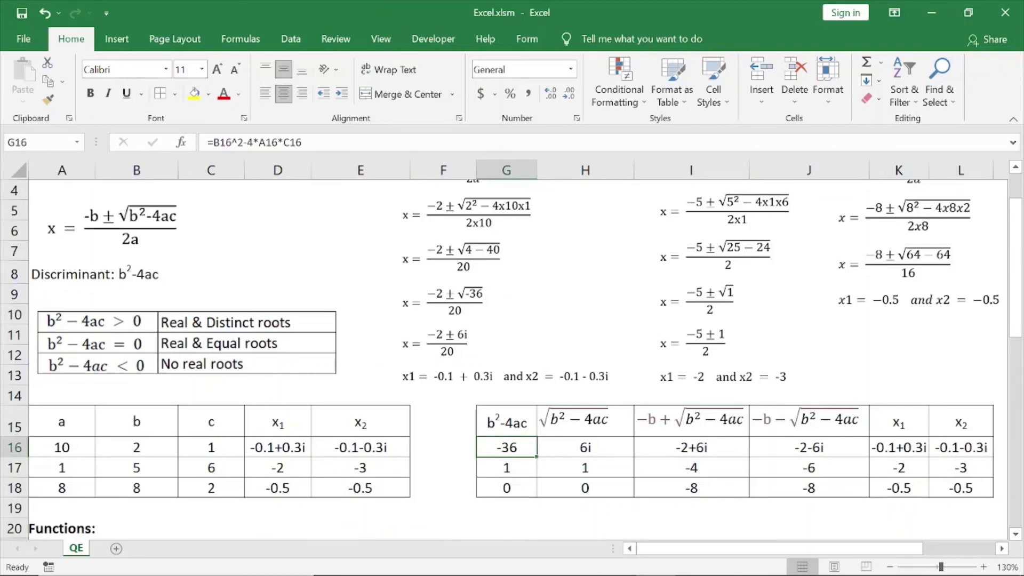
click(507, 468)
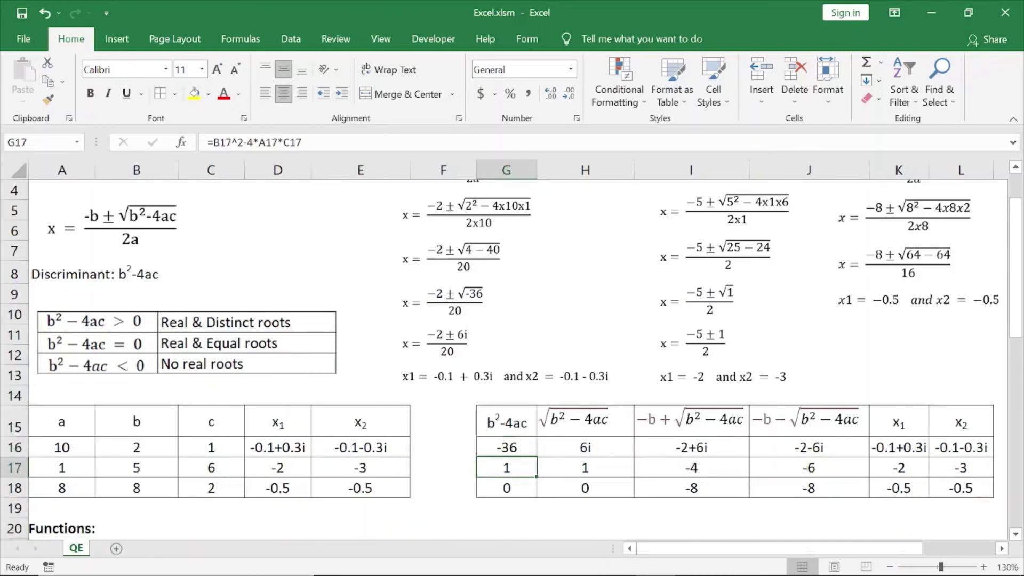
drag(278, 468, 361, 468)
key(Escape)
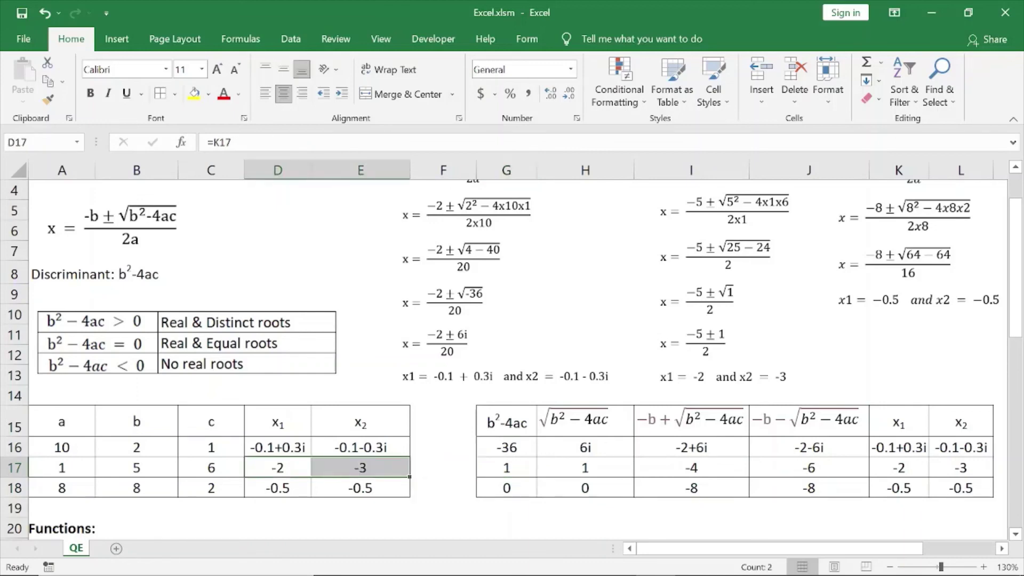
click(507, 488)
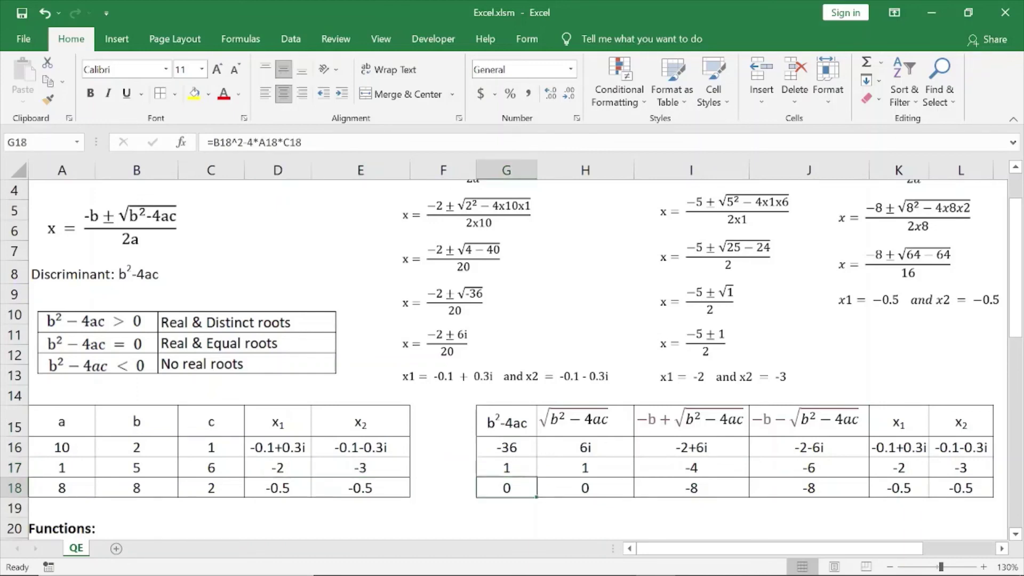
drag(278, 488, 361, 488)
key(ctrl+v)
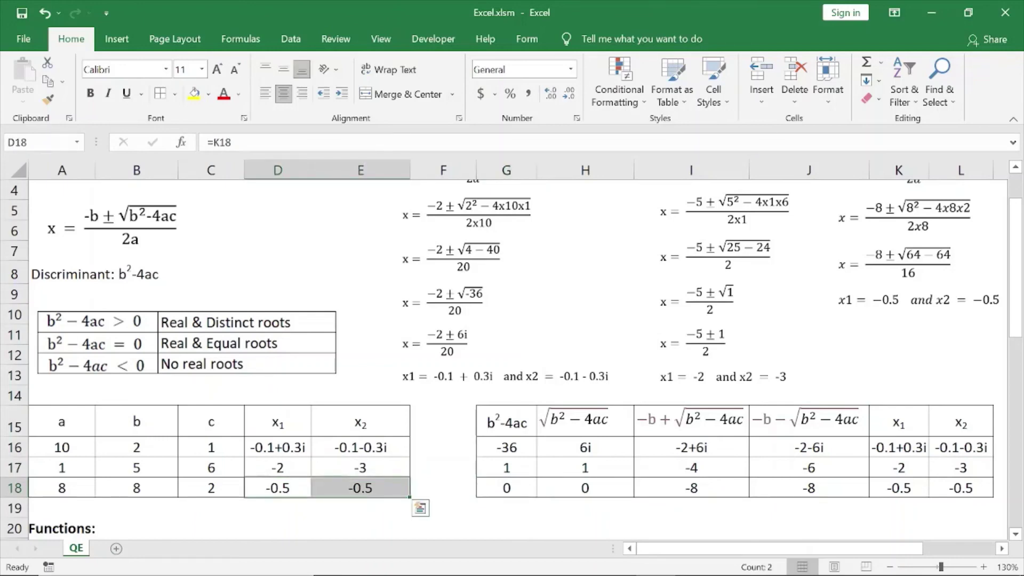
click(506, 447)
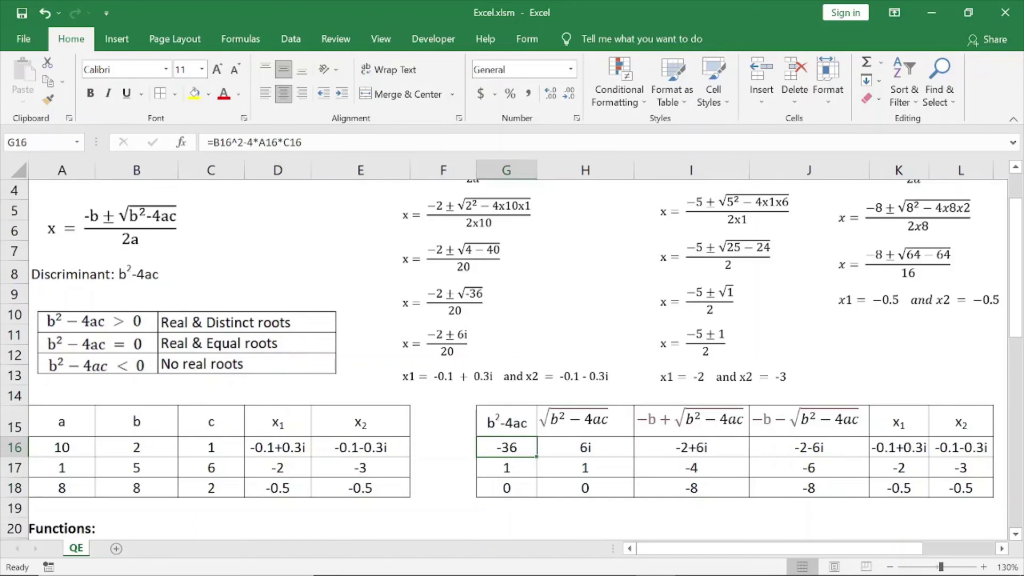
drag(277, 447, 361, 447)
key(ctrl+v)
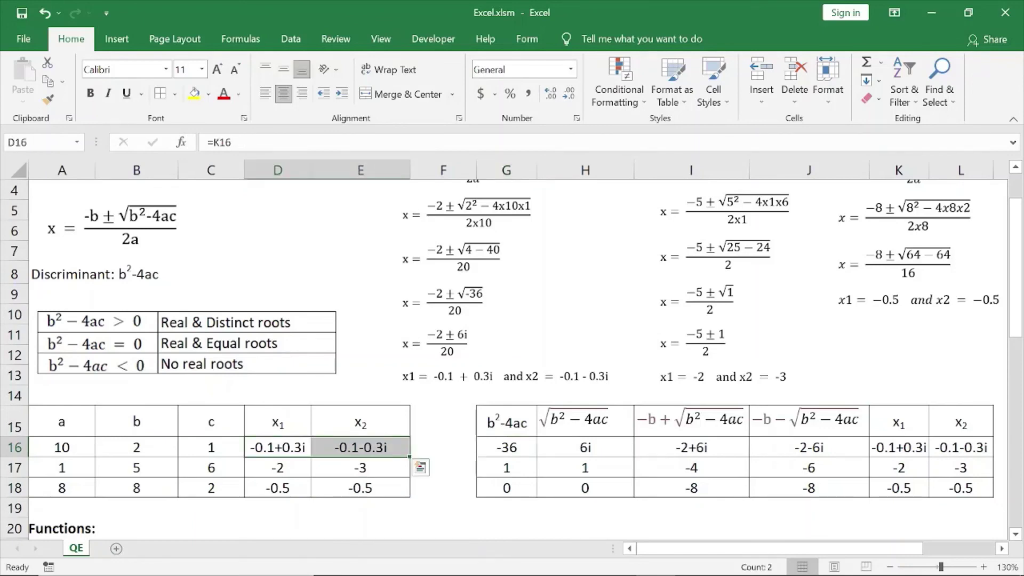
click(443, 508)
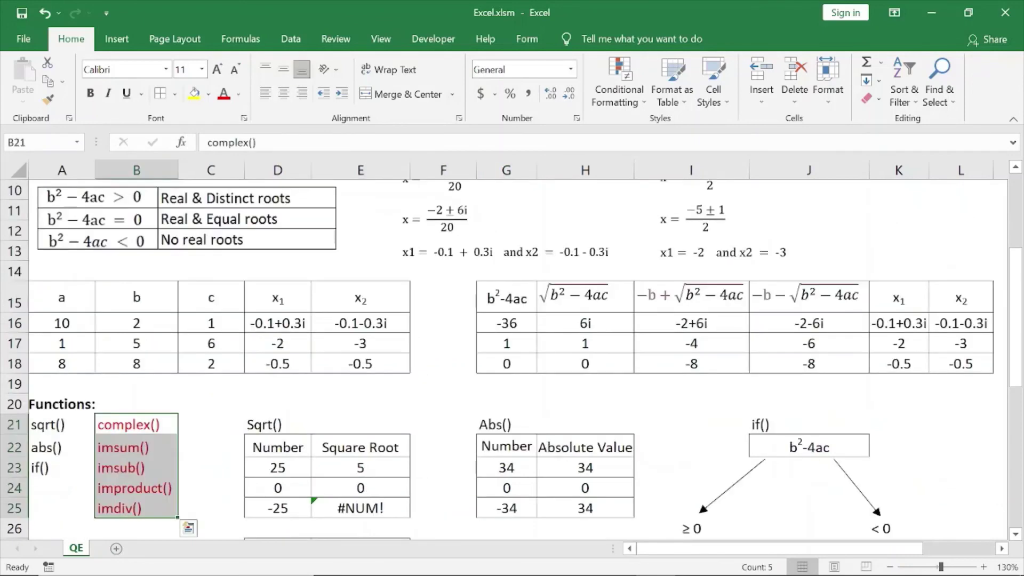
- Review the complex-number functions listed in B21:B25, from complex() to imdiv()
click(211, 447)
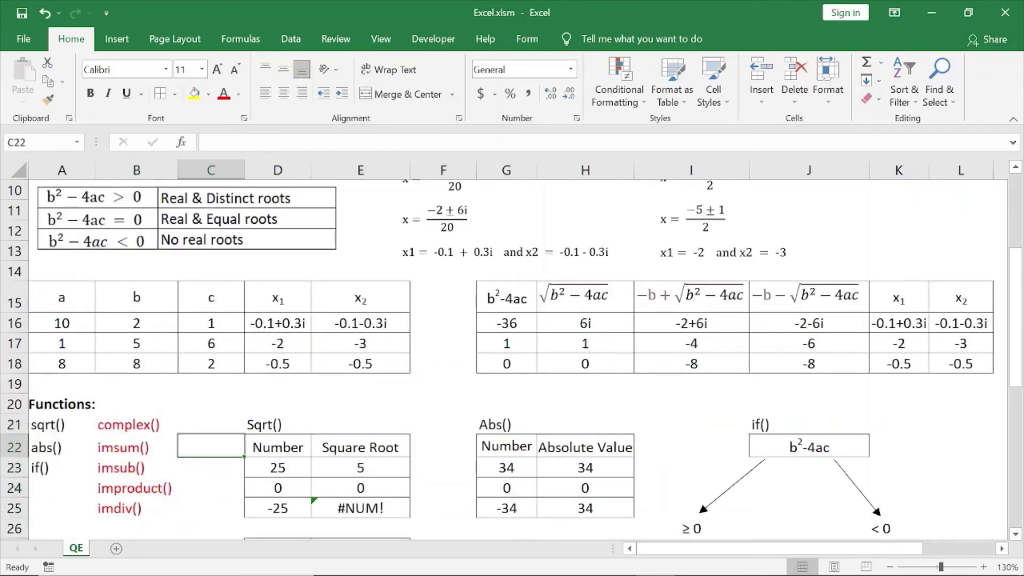
drag(136, 424, 136, 508)
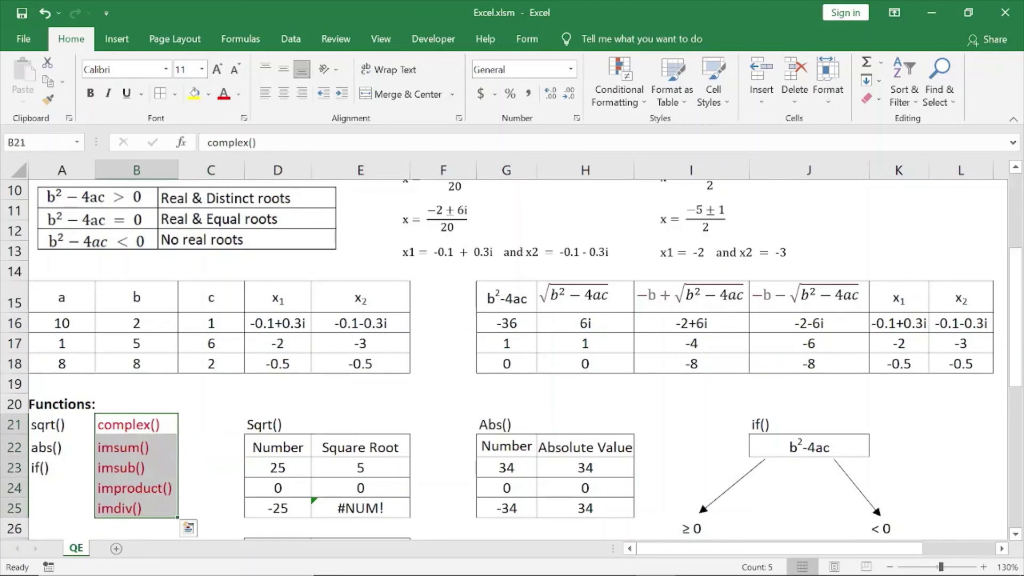
click(211, 488)
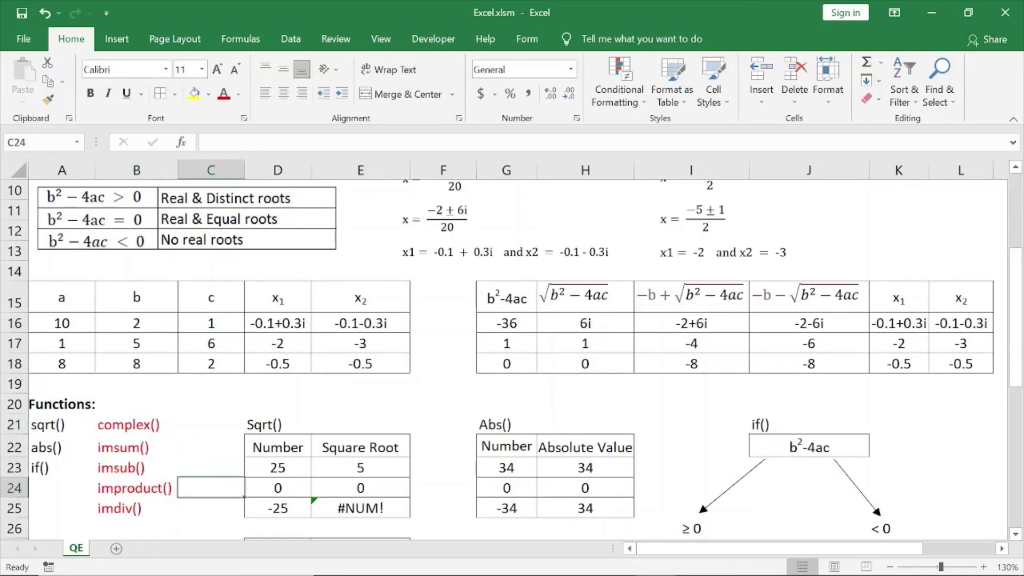